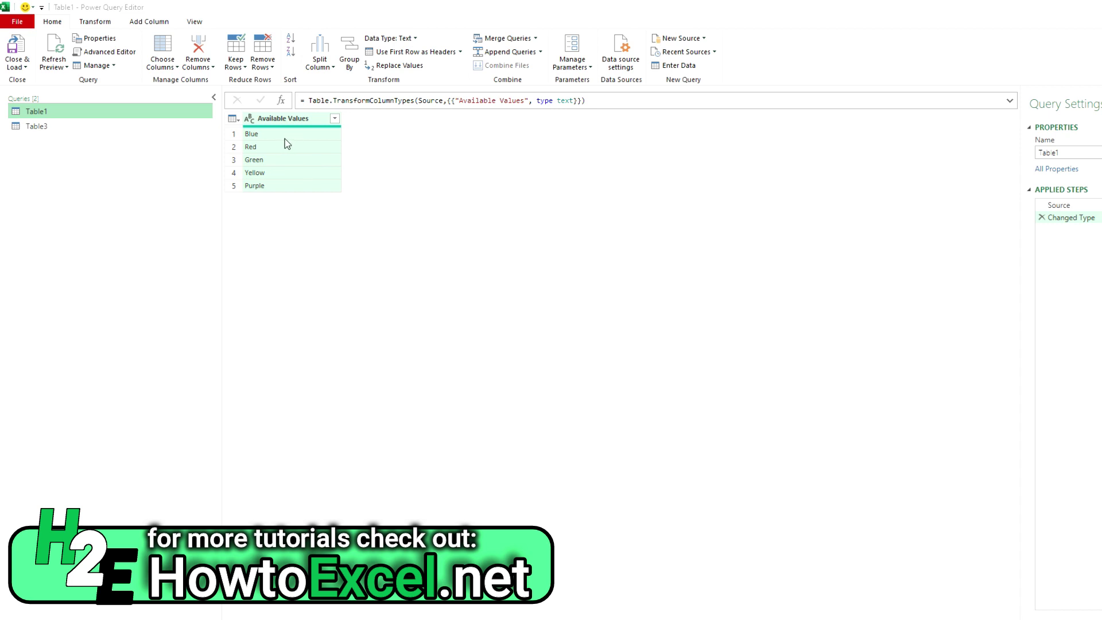
- Compare the Table3 and Table1 queries and start a merge from Table3
left_click(90, 129)
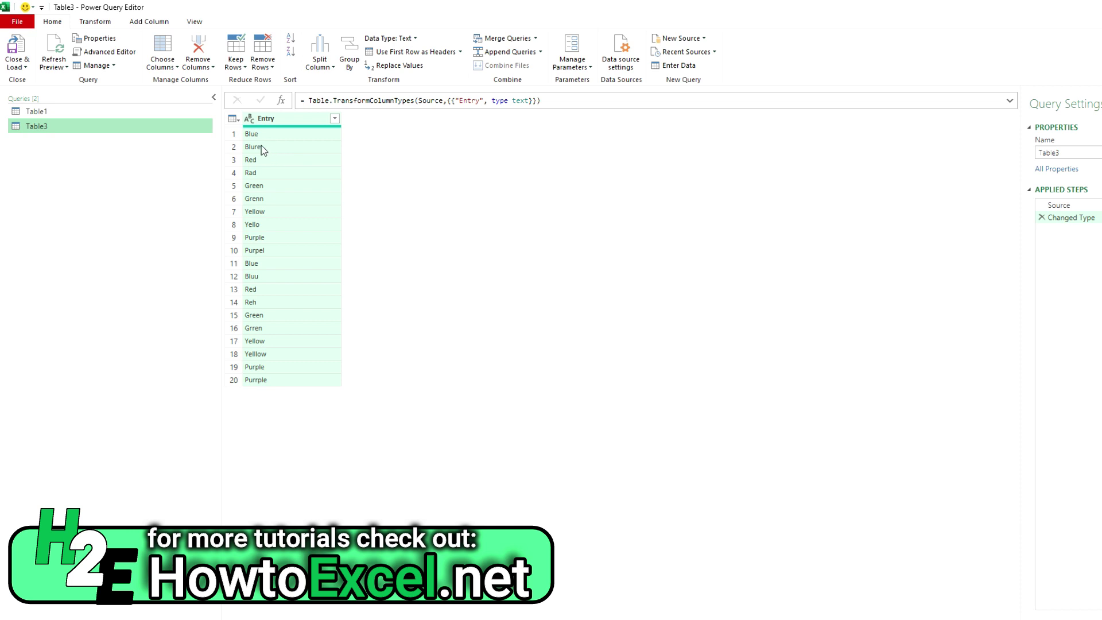
left_click(104, 112)
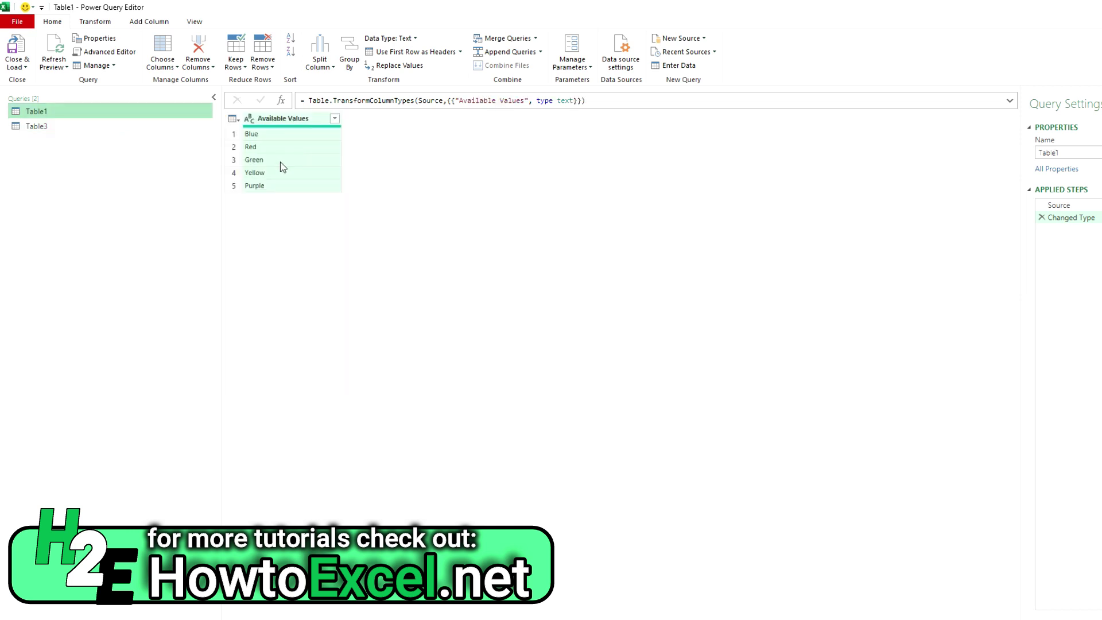
left_click(123, 127)
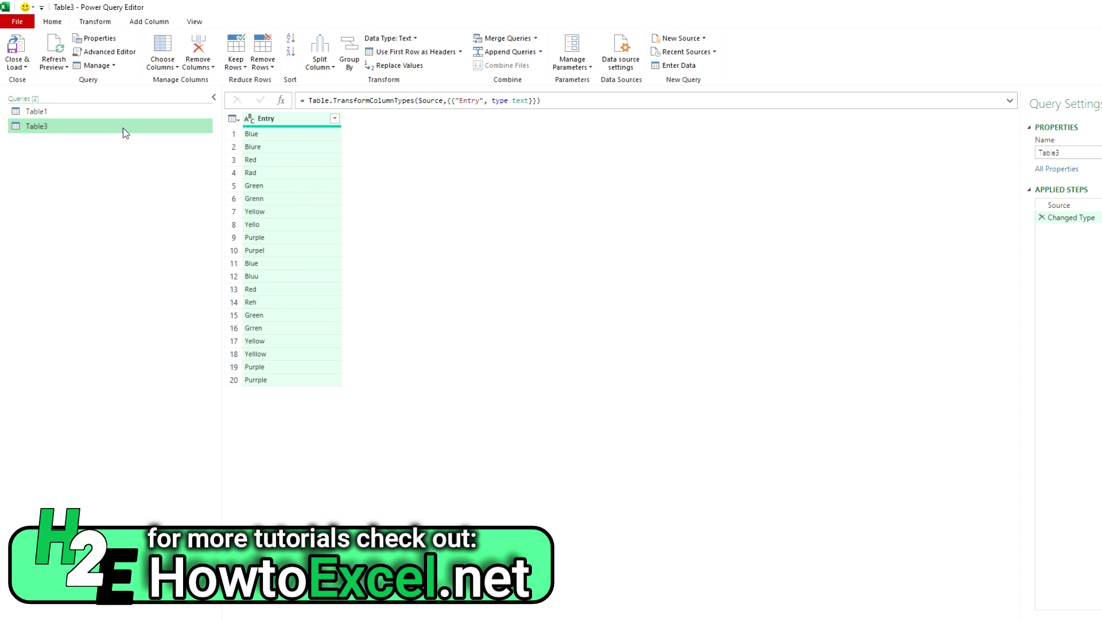
left_click(488, 38)
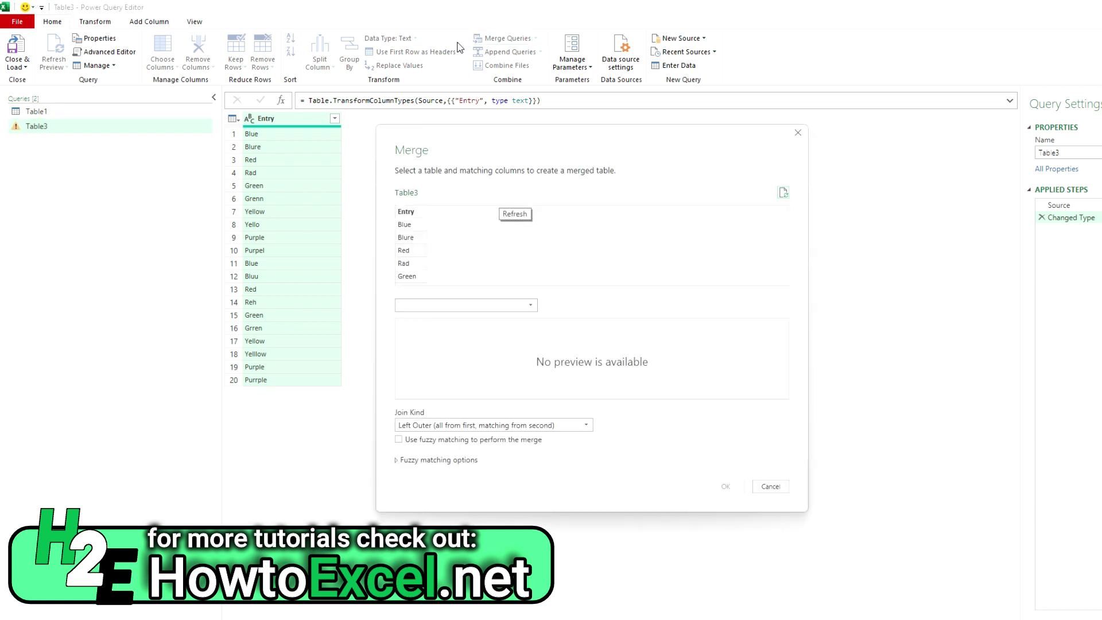
- Merge Table3 with Table1, matching Entry to Available Values
left_click(517, 305)
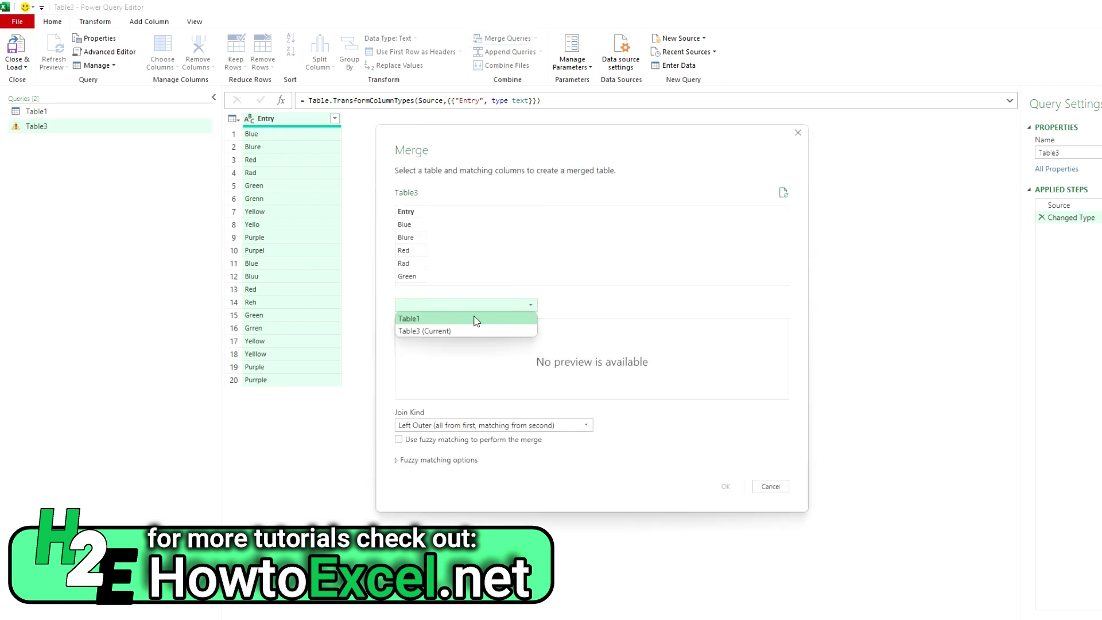
left_click(422, 320)
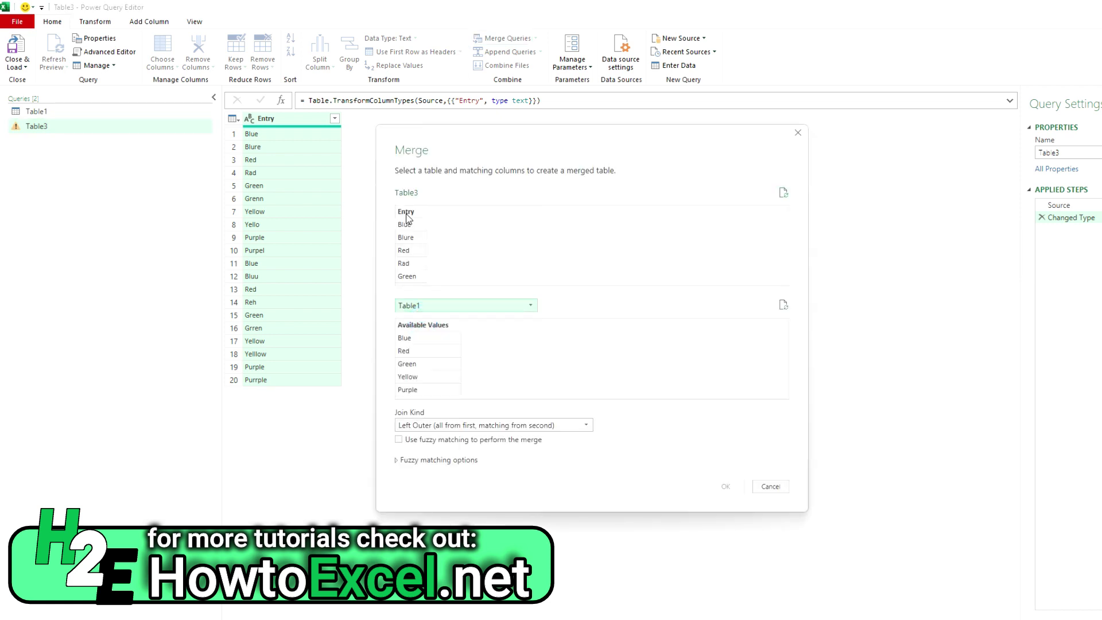
left_click(408, 225)
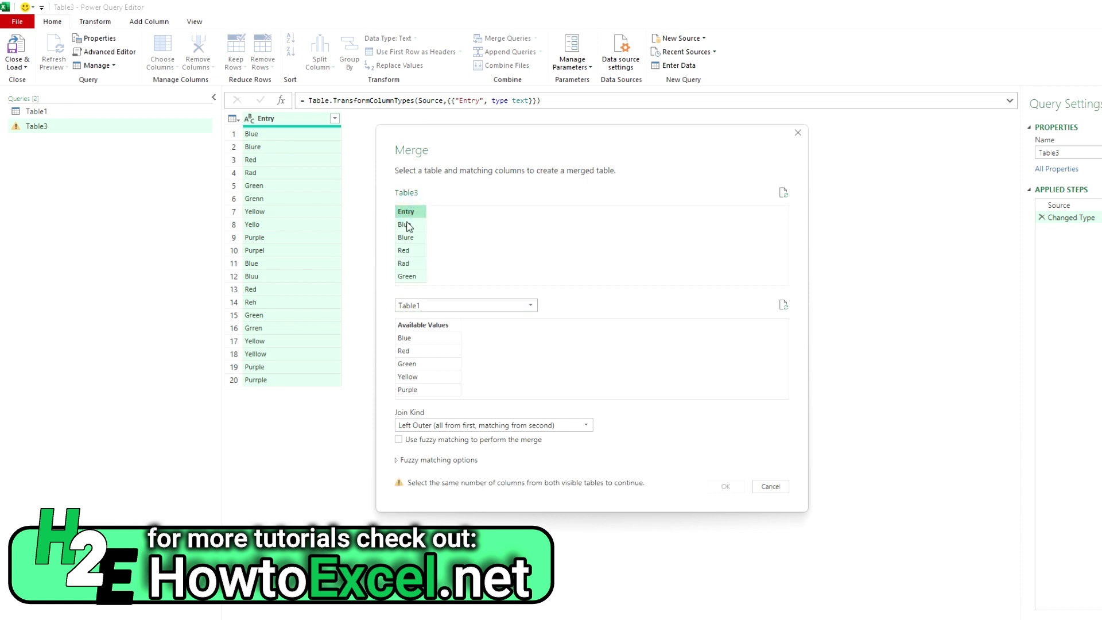
left_click(423, 326)
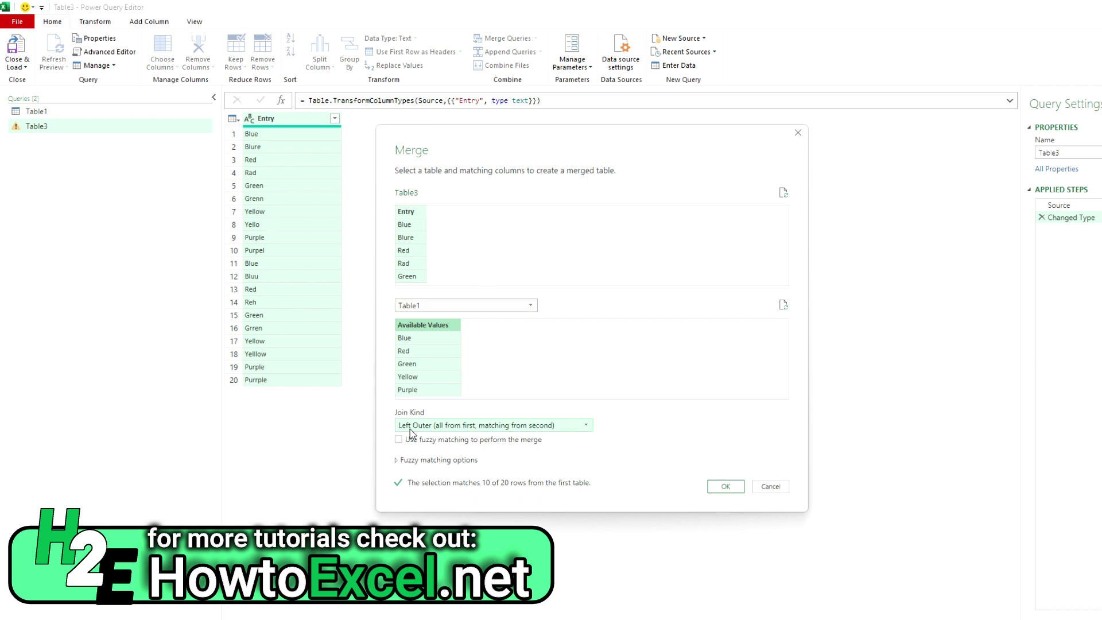
left_click(731, 489)
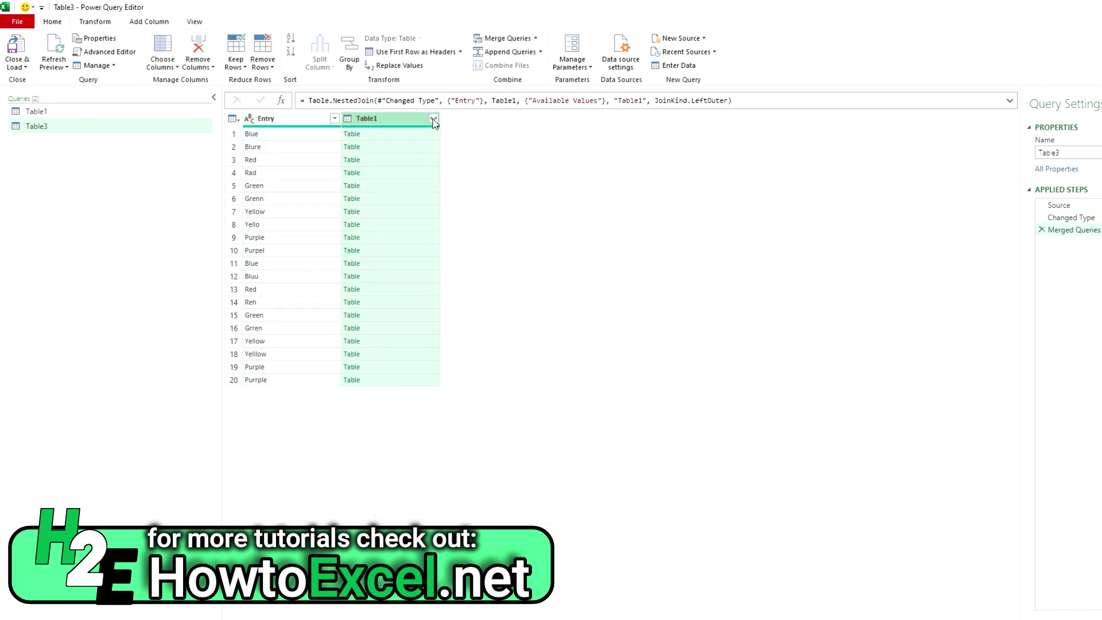
- Expand Table1 into an Available Values column, then delete that expansion step
left_click(434, 119)
left_click(364, 259)
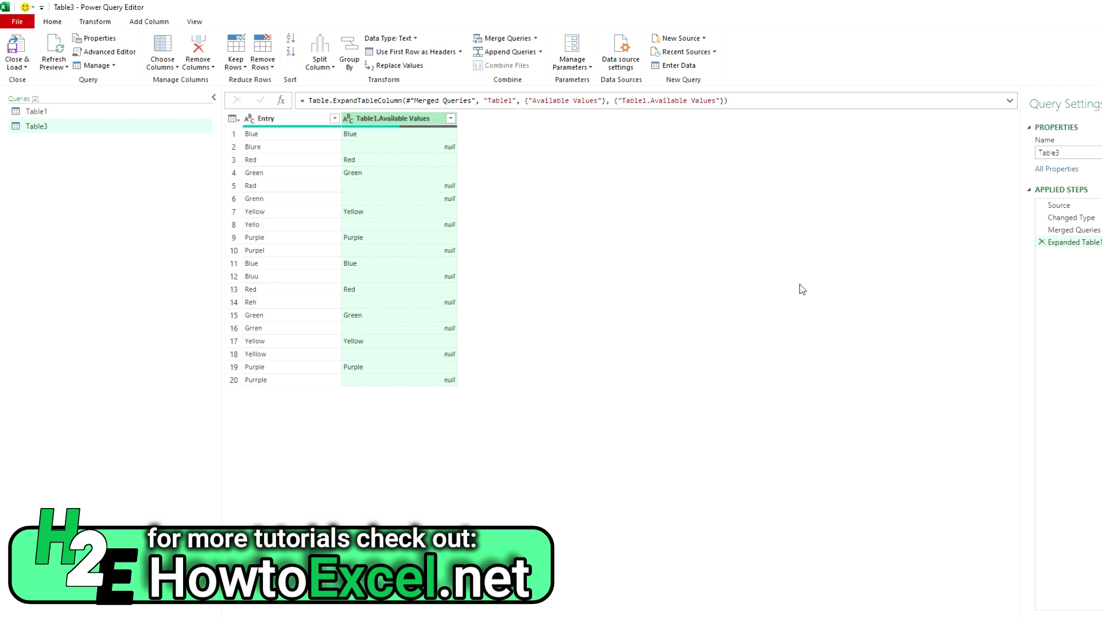
left_click(1042, 242)
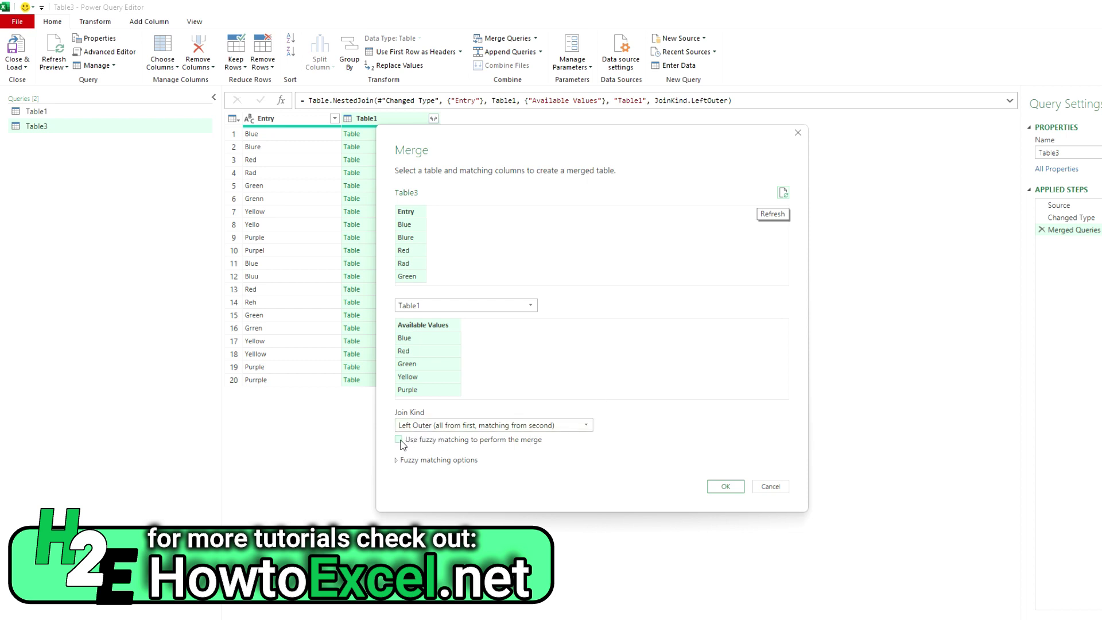
- Switch the Entry/Available Values merge to fuzzy matching, ignoring case and spaces
left_click(399, 440)
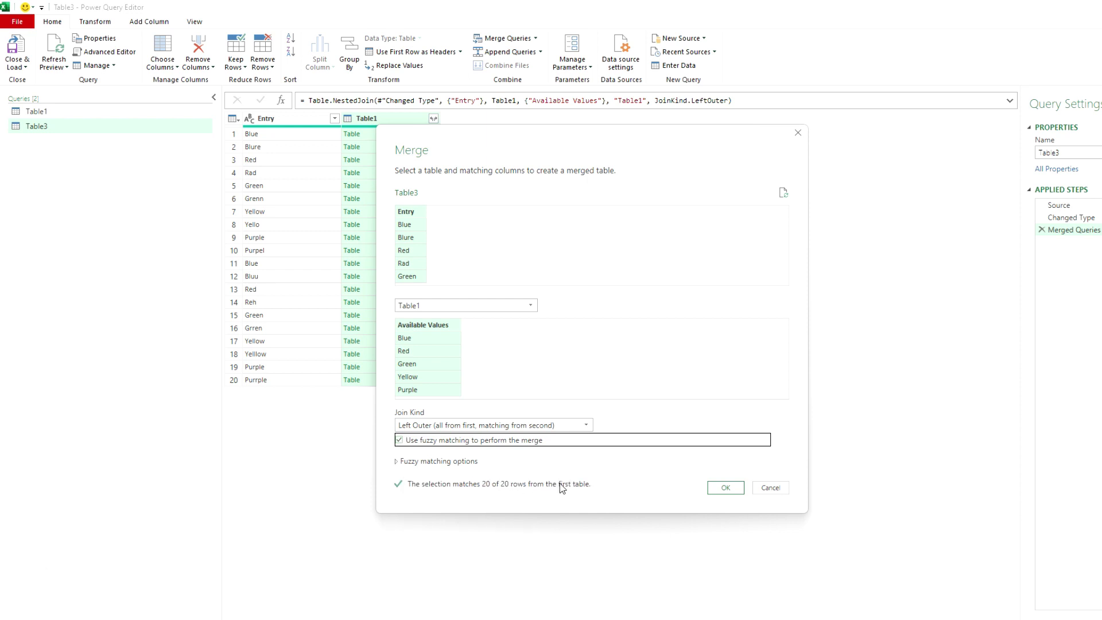
left_click(396, 463)
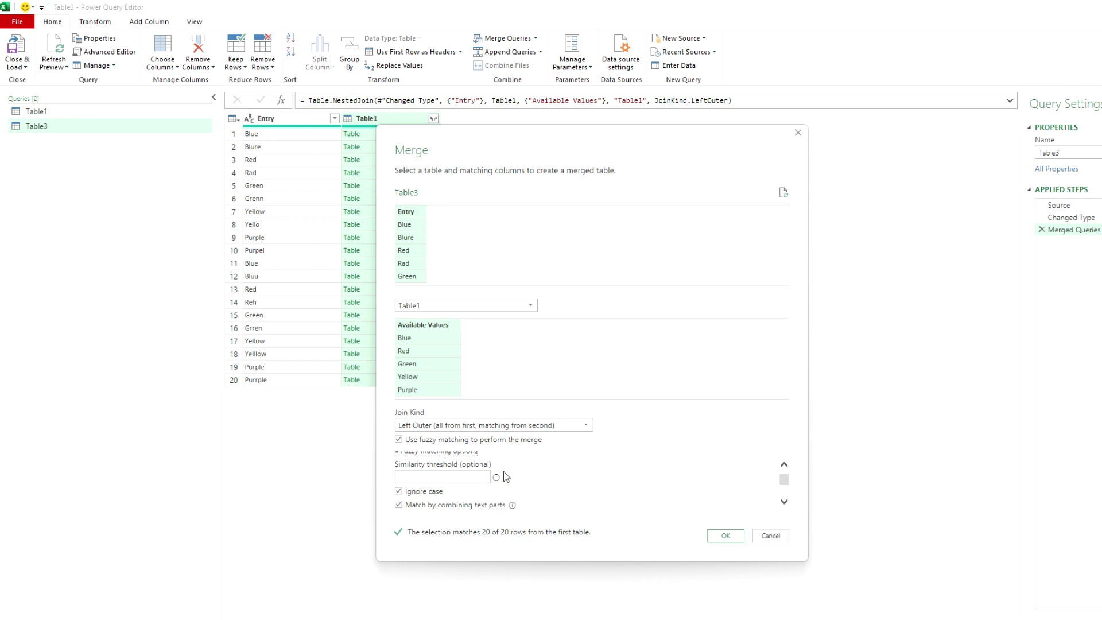
scroll(504, 471, "up", 1)
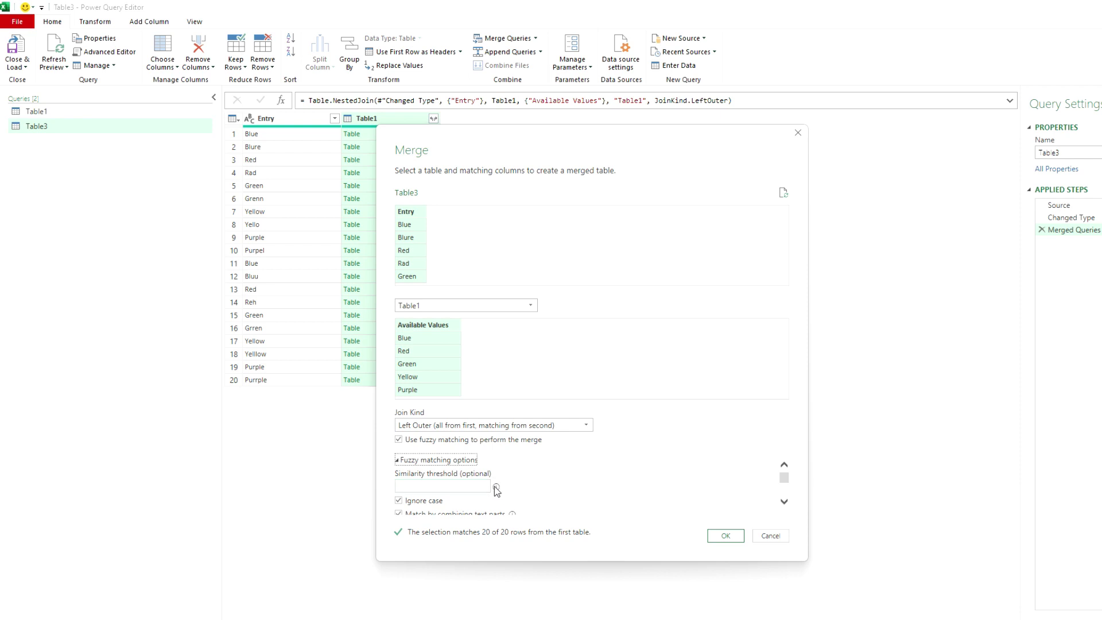
mouse_move(497, 489)
scroll(537, 485, "down", 2)
scroll(617, 485, "down", 1)
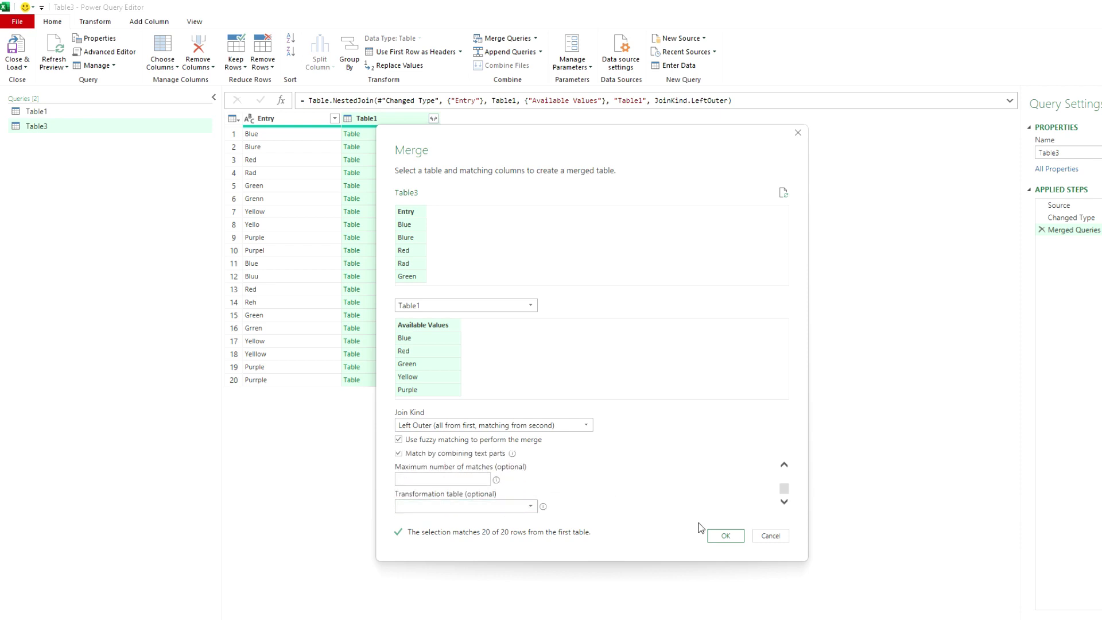
left_click(741, 538)
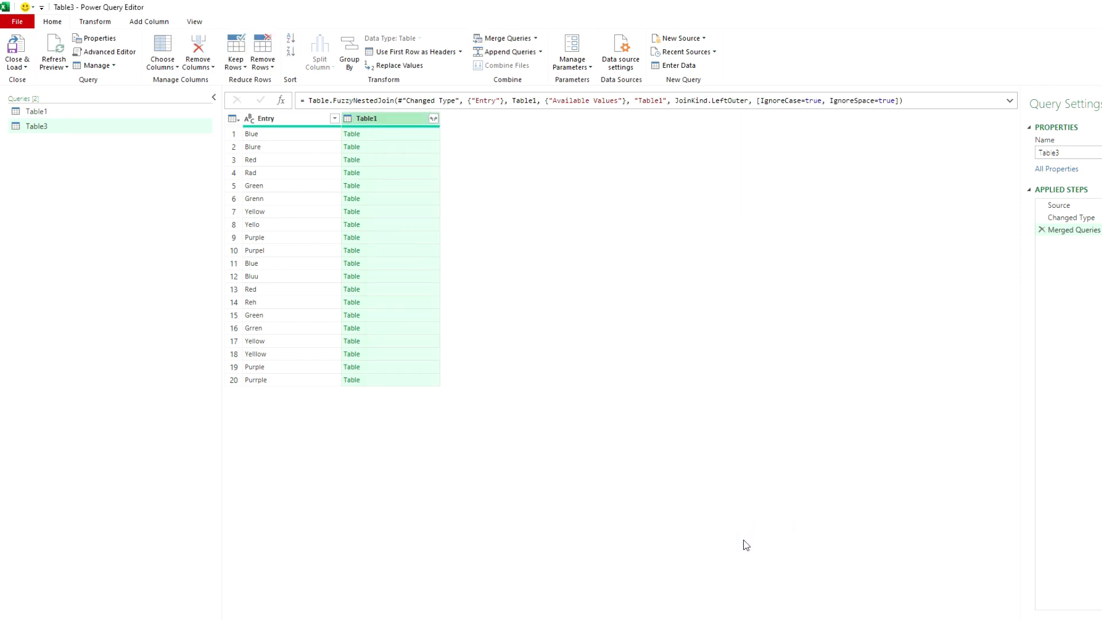
- Expand Table1's Available Values and load the 20 fuzzy-matched rows into Excel
left_click(433, 118)
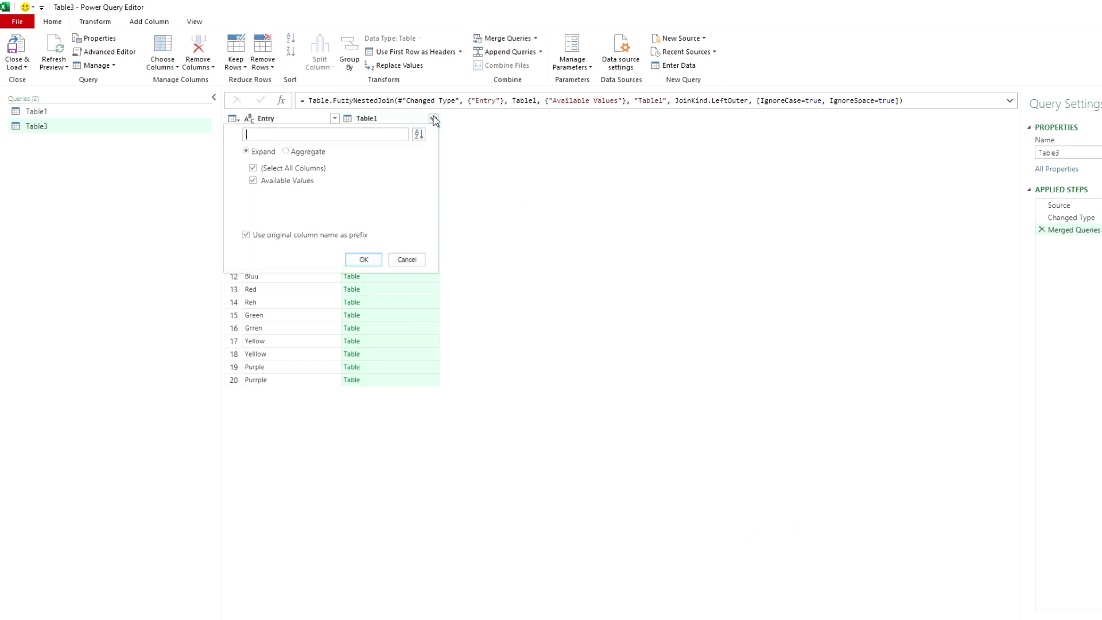
left_click(364, 260)
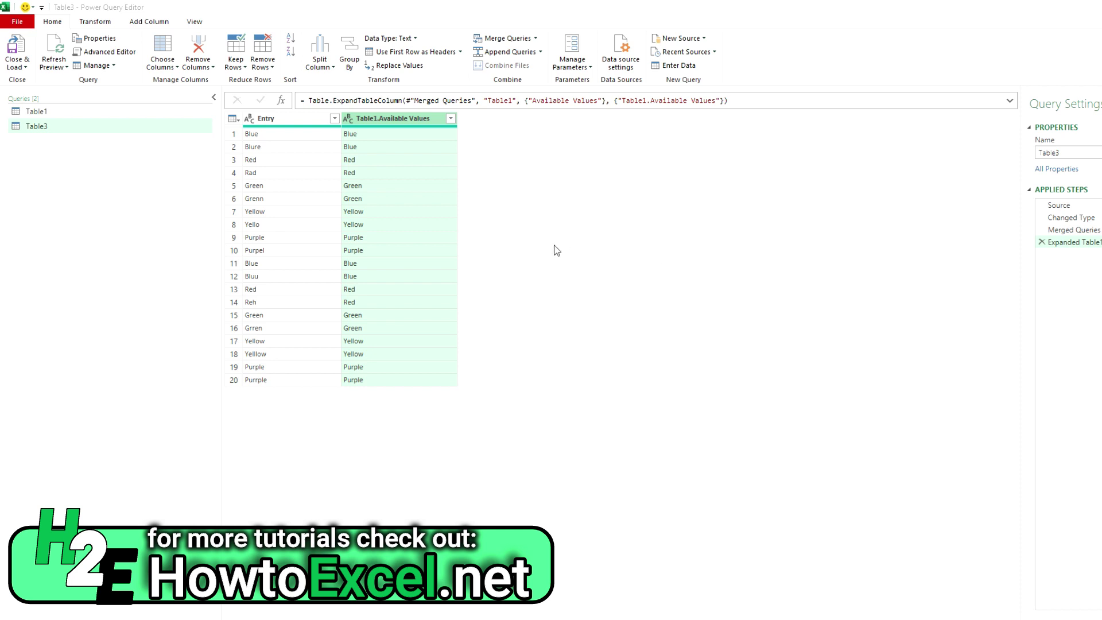
left_click(8, 46)
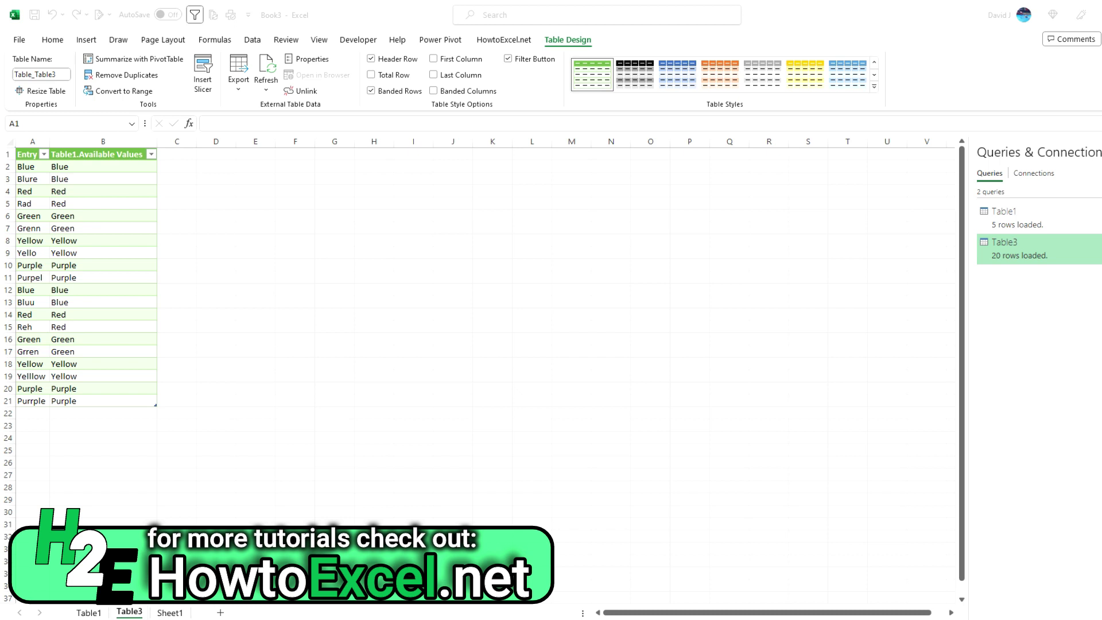
- Insert a new blank worksheet, Sheet2
left_click(218, 612)
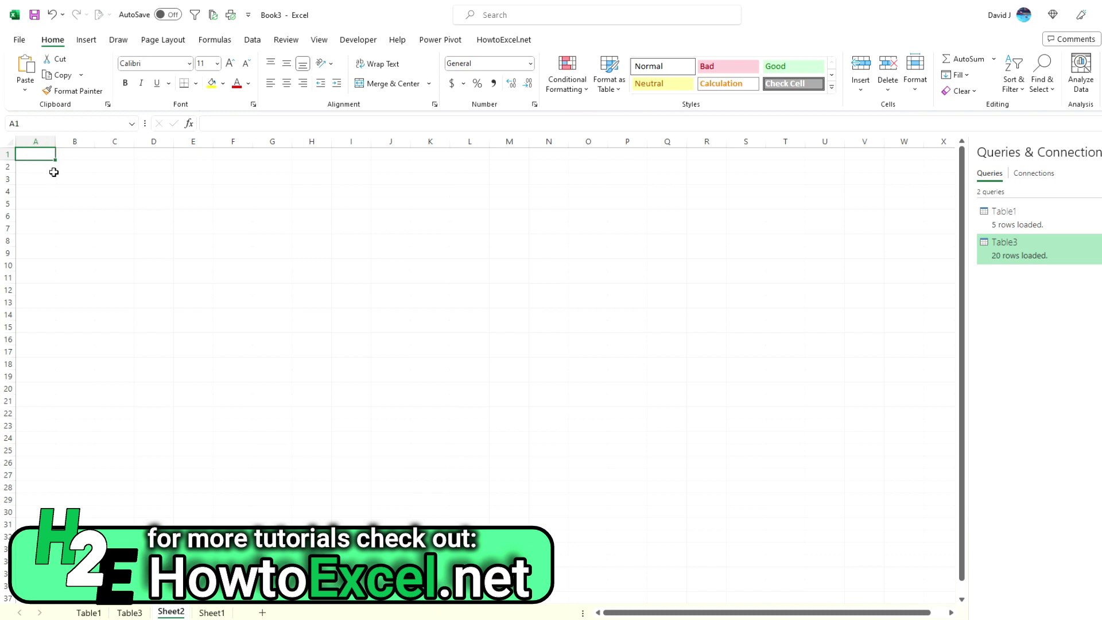
- Paste the ten name variants as values into column A from A1
right_click(41, 153)
left_click(94, 238)
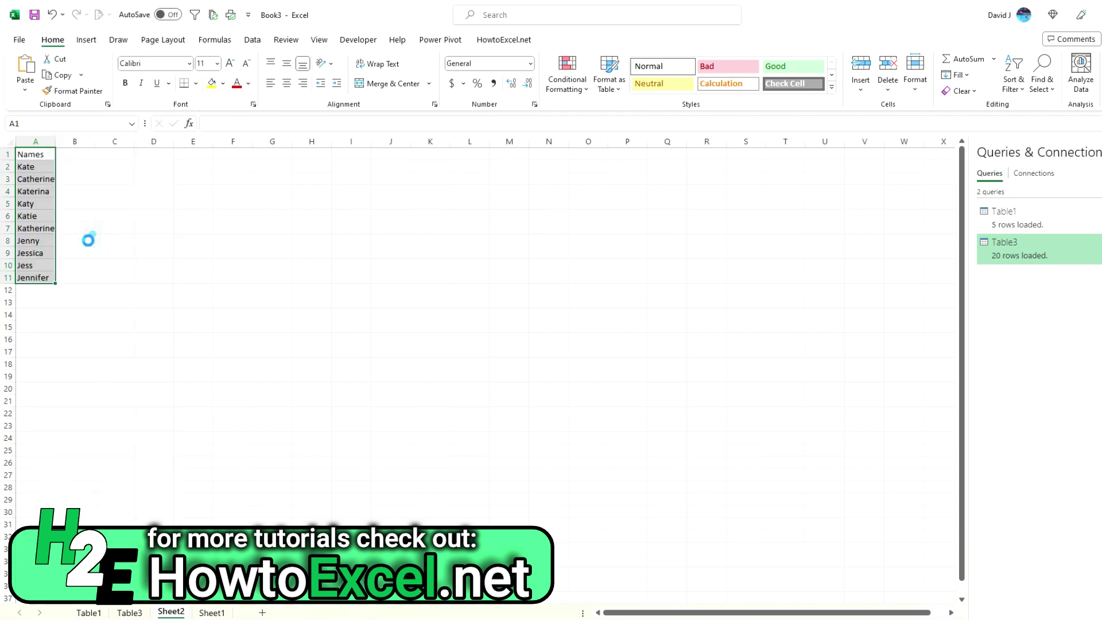
left_click(41, 154)
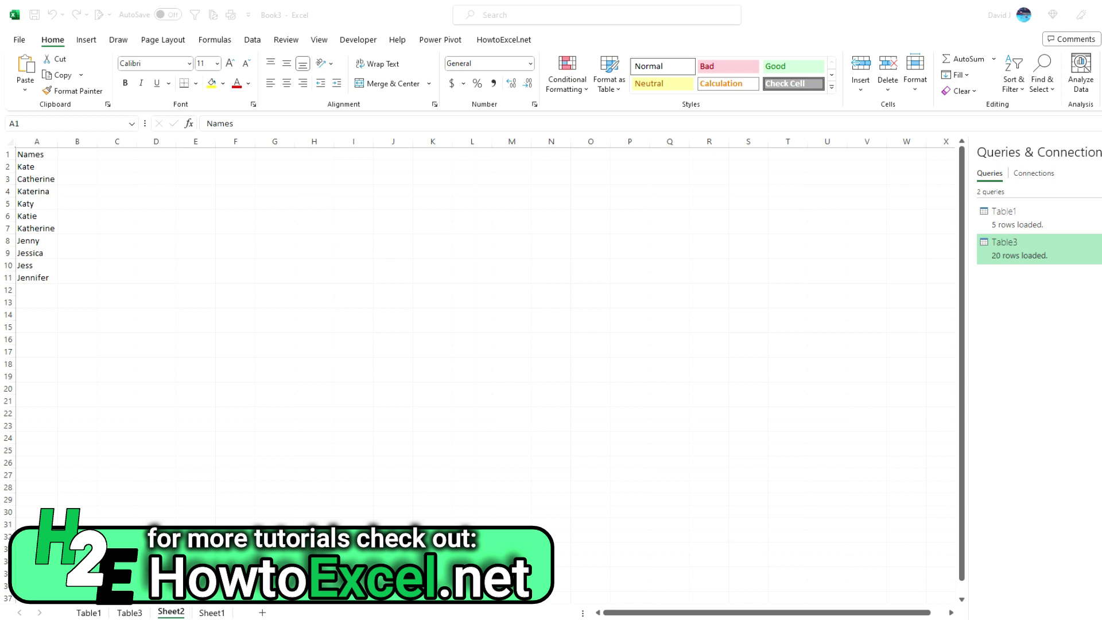
- Paste the Name List (Kate, Jennifer, Jessica) as values into column C
left_click(123, 155)
right_click(123, 155)
left_click(177, 237)
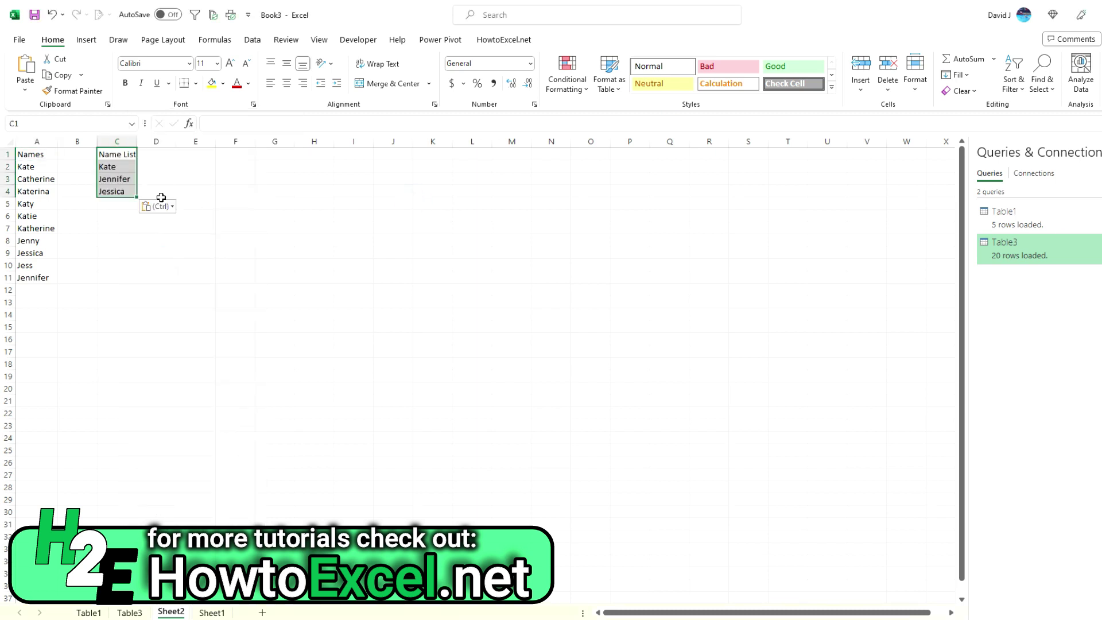
key("Down")
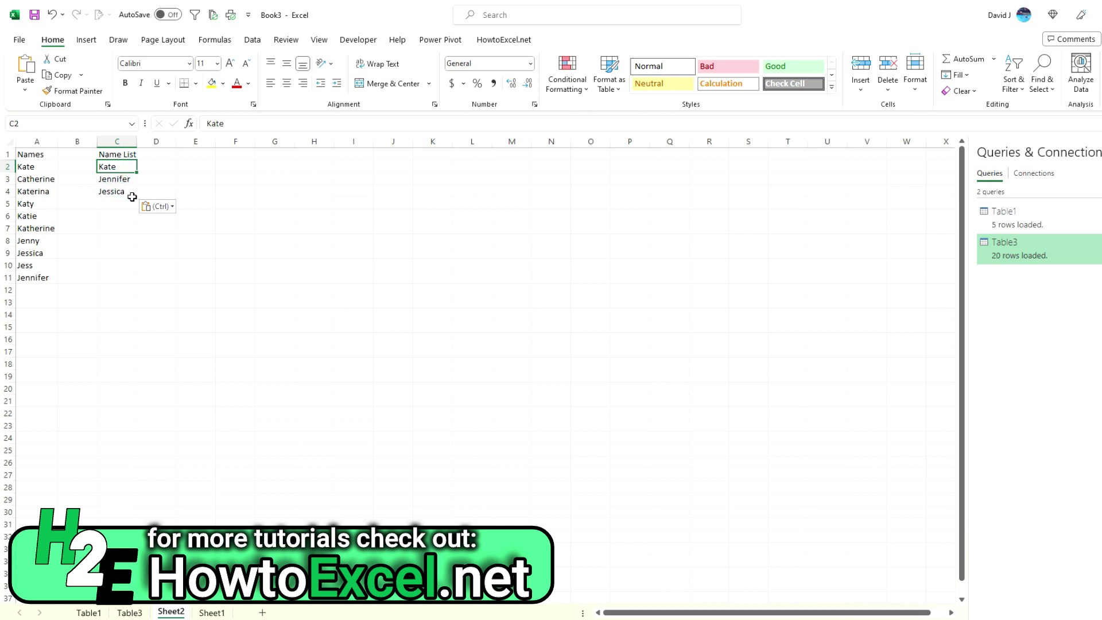
left_click(131, 181)
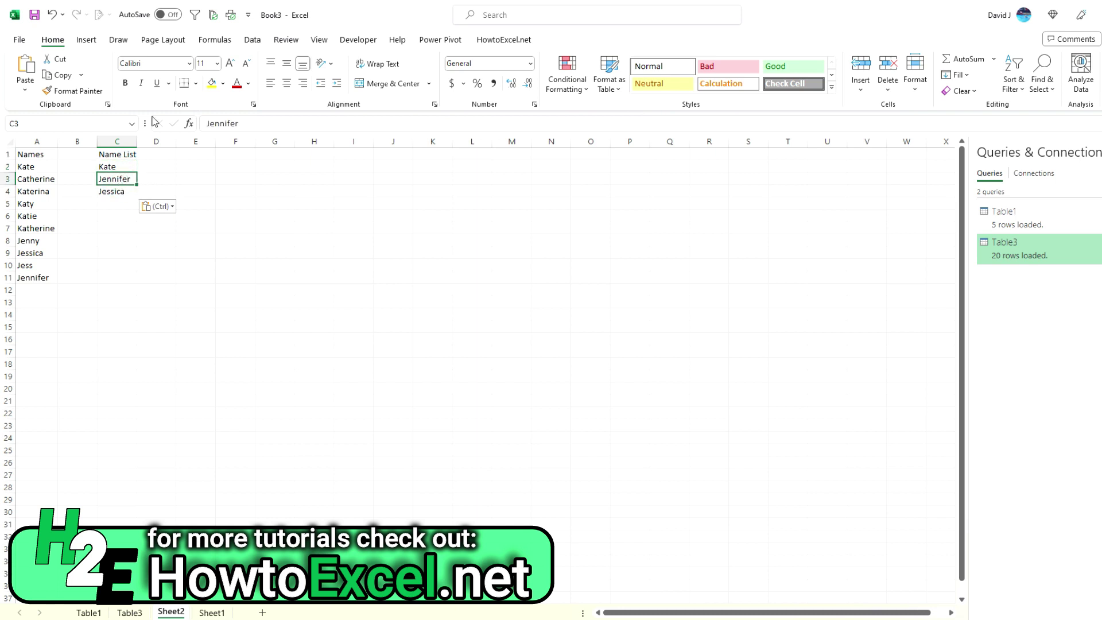
left_click(253, 40)
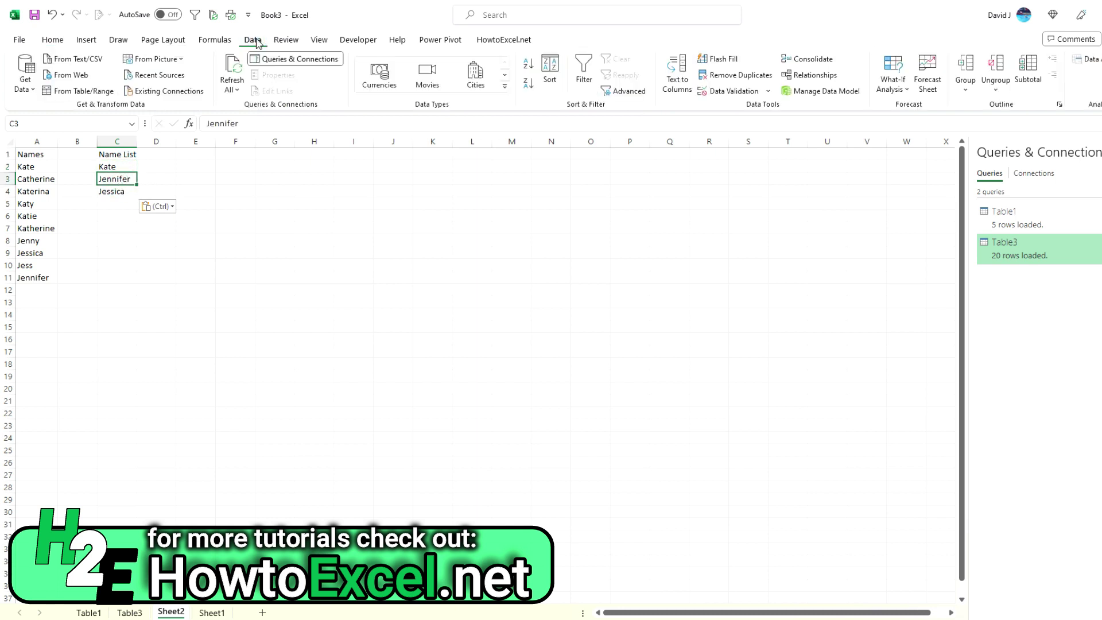
- Turn the Name List range into the Table5 query and close the editor, keeping changes
left_click(74, 91)
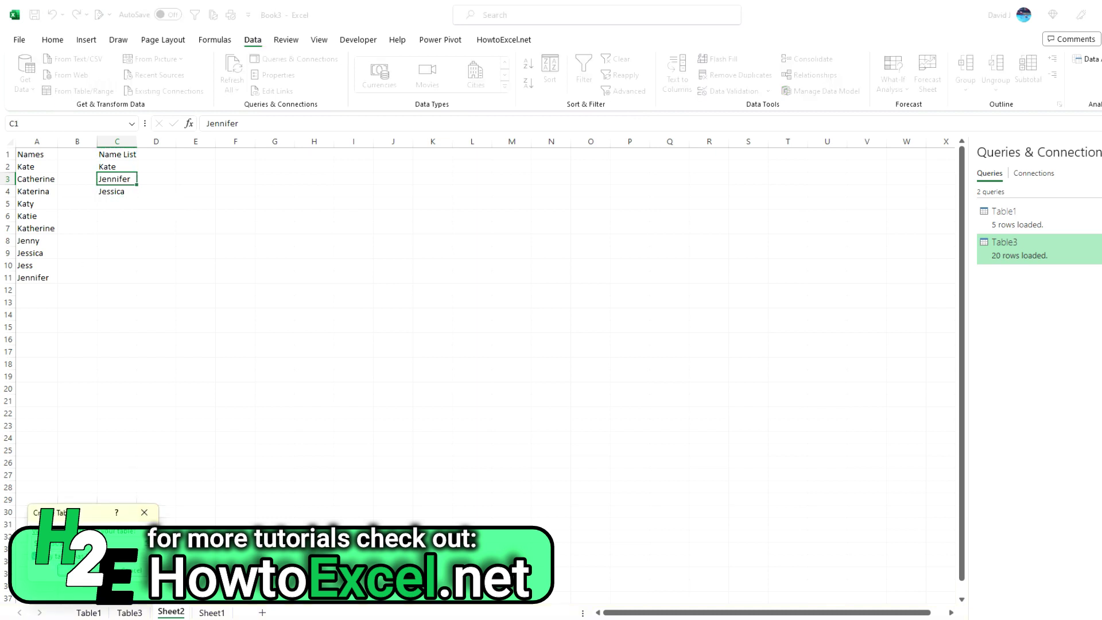
key("Return")
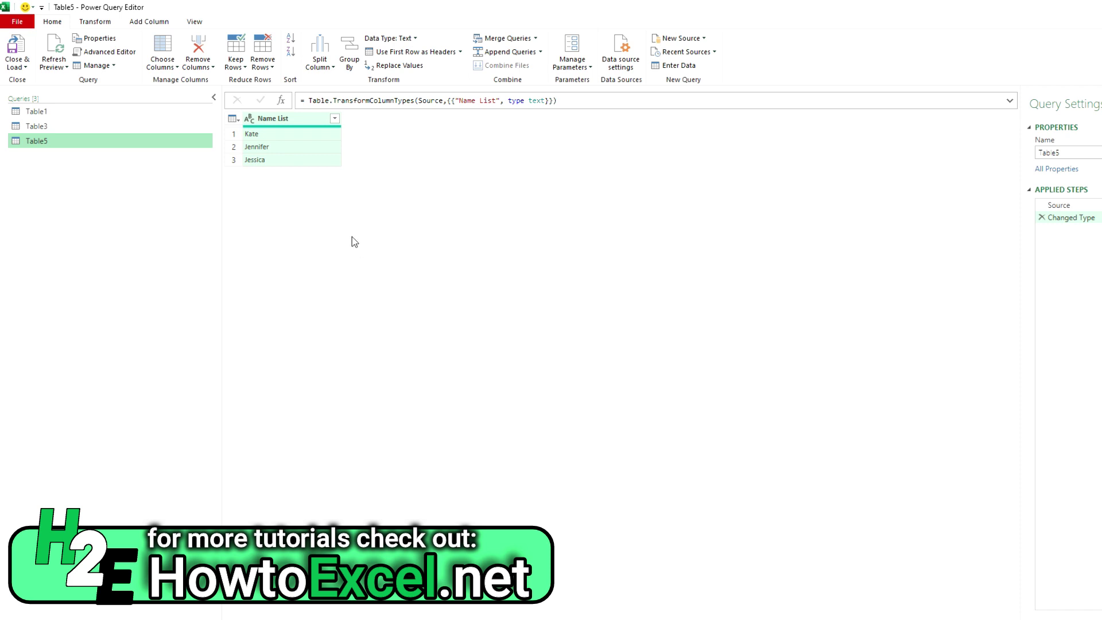
key("ctrl+F1")
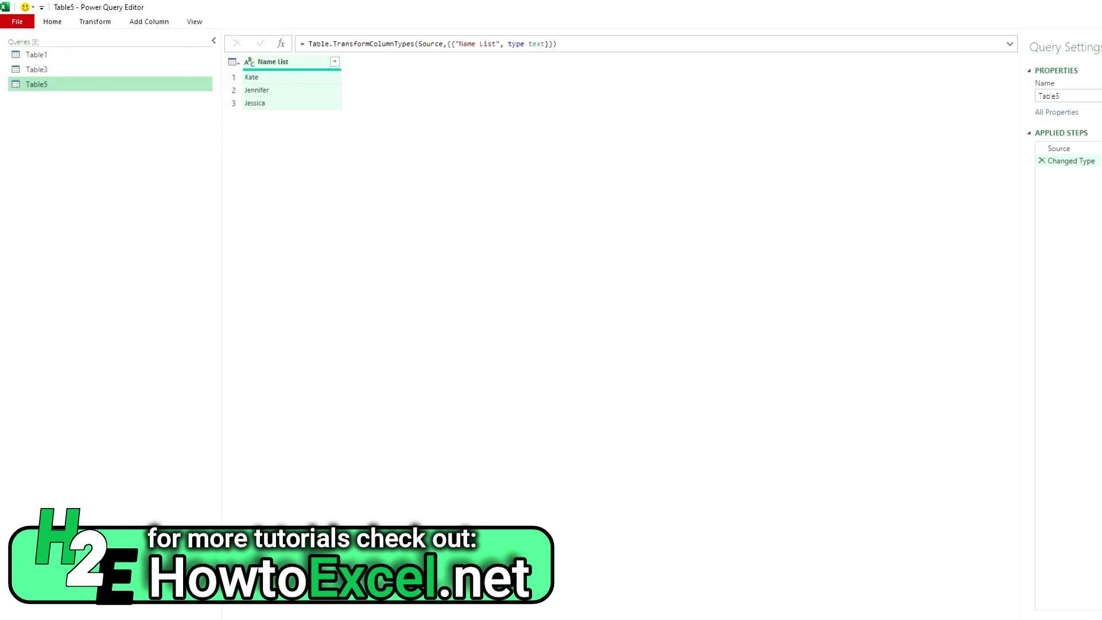
key("alt+F4")
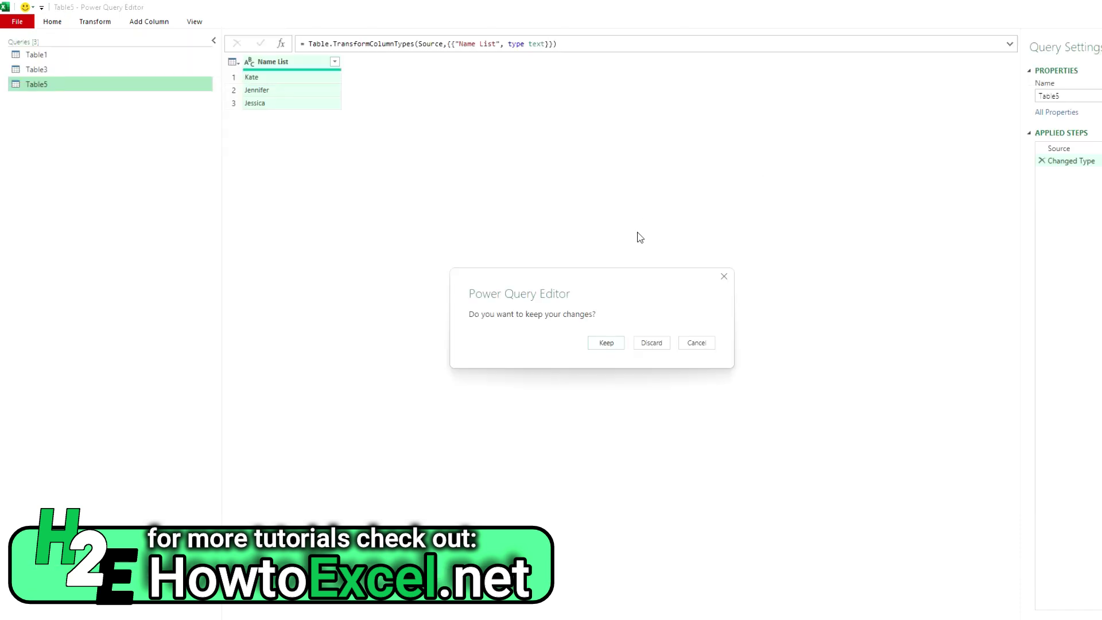
left_click(601, 344)
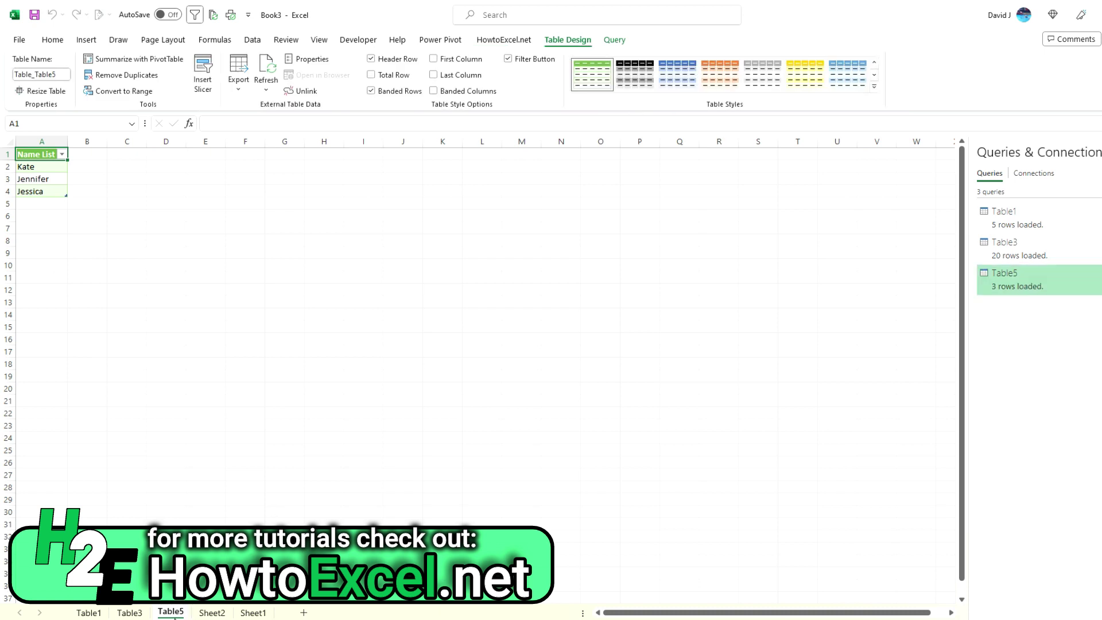
- Delete the Table5 worksheet
right_click(171, 612)
left_click(207, 442)
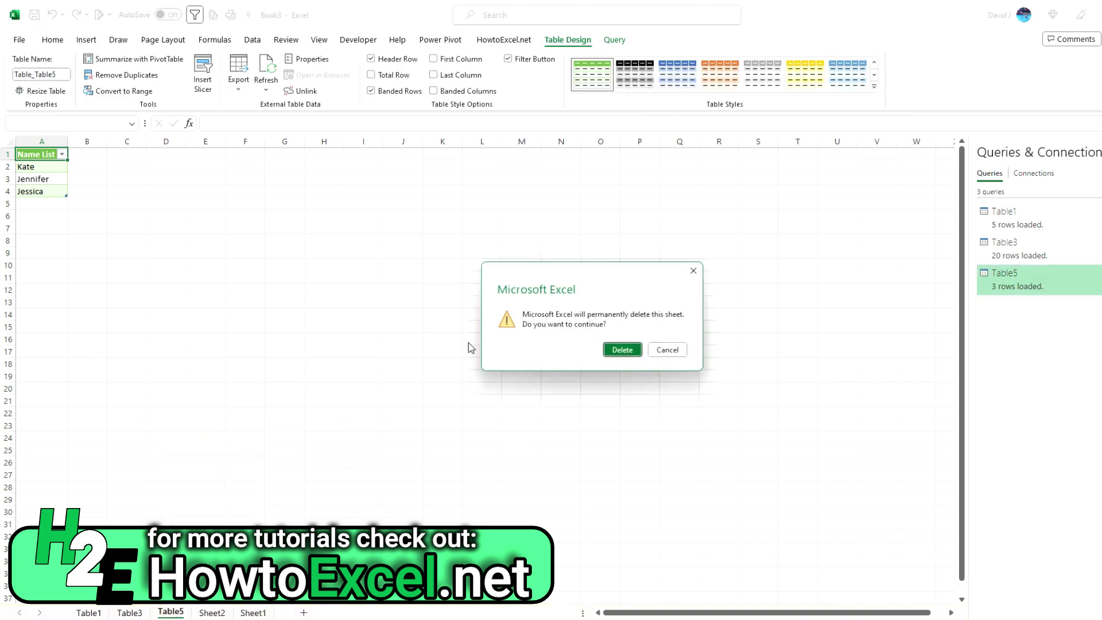
left_click(614, 351)
- Load the Names range in column A into Power Query as Table7
left_click(41, 166)
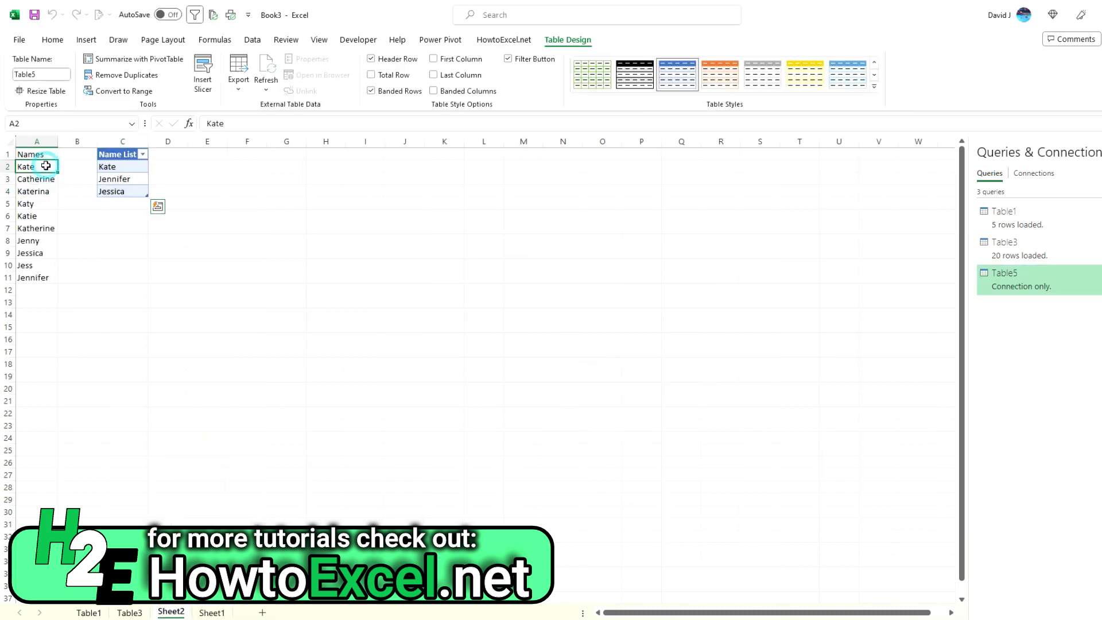
left_click(118, 41)
left_click(253, 40)
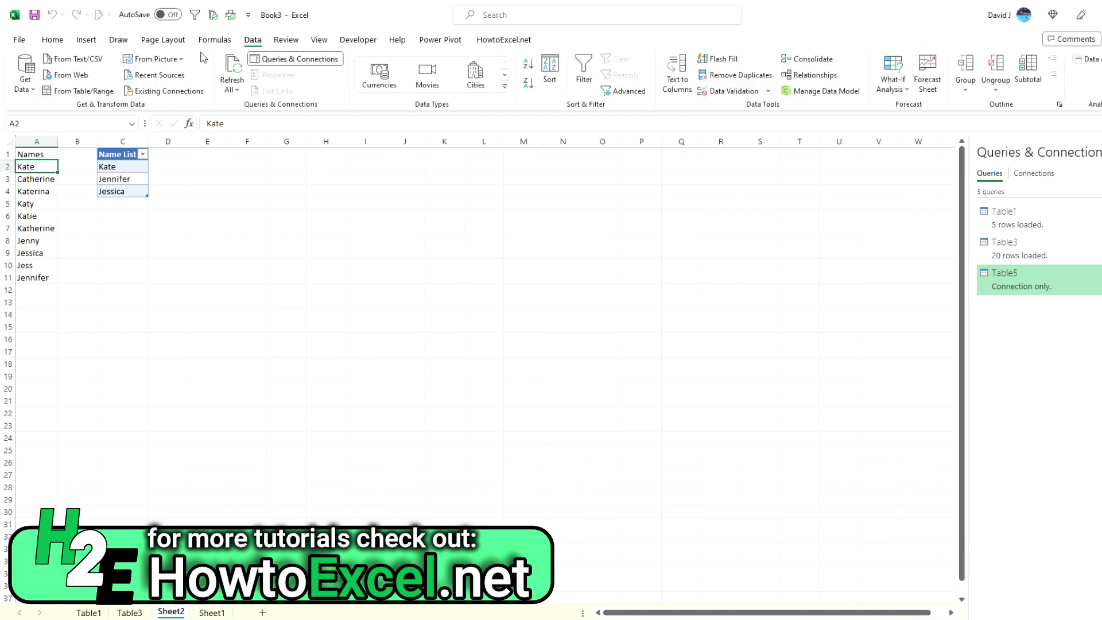
left_click(86, 92)
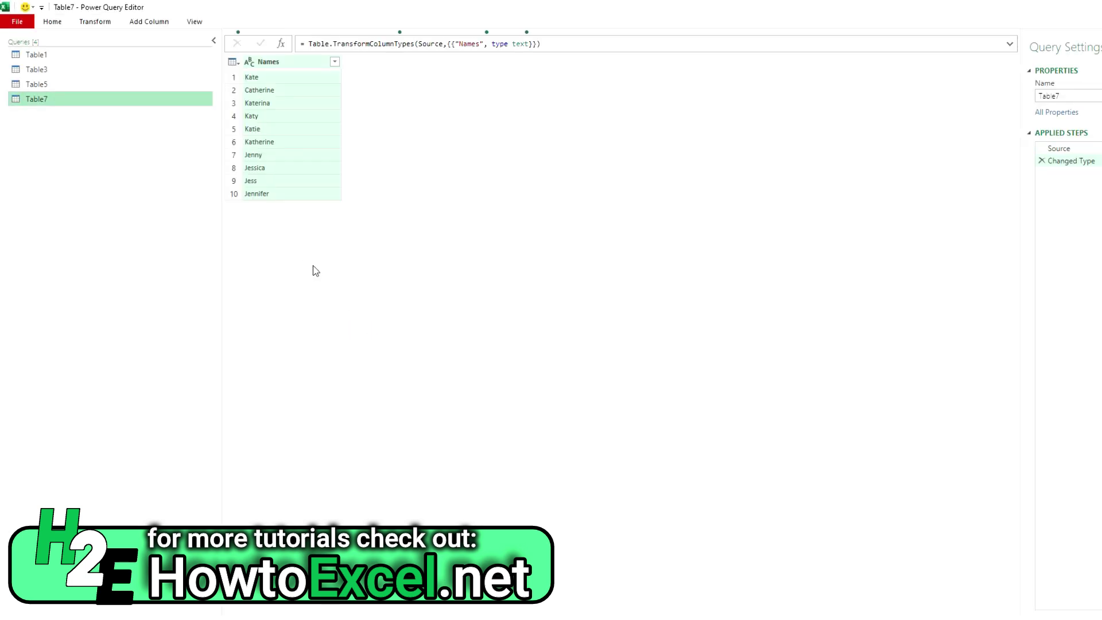
- Rename the Table7 query to Names
right_click(31, 98)
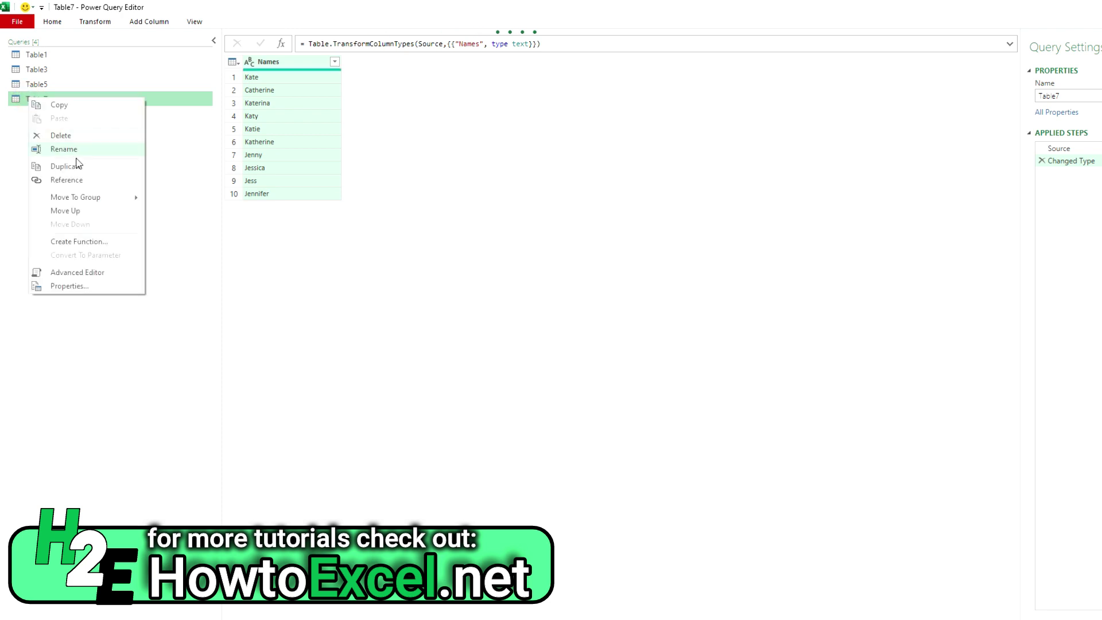
left_click(67, 149)
type("Names")
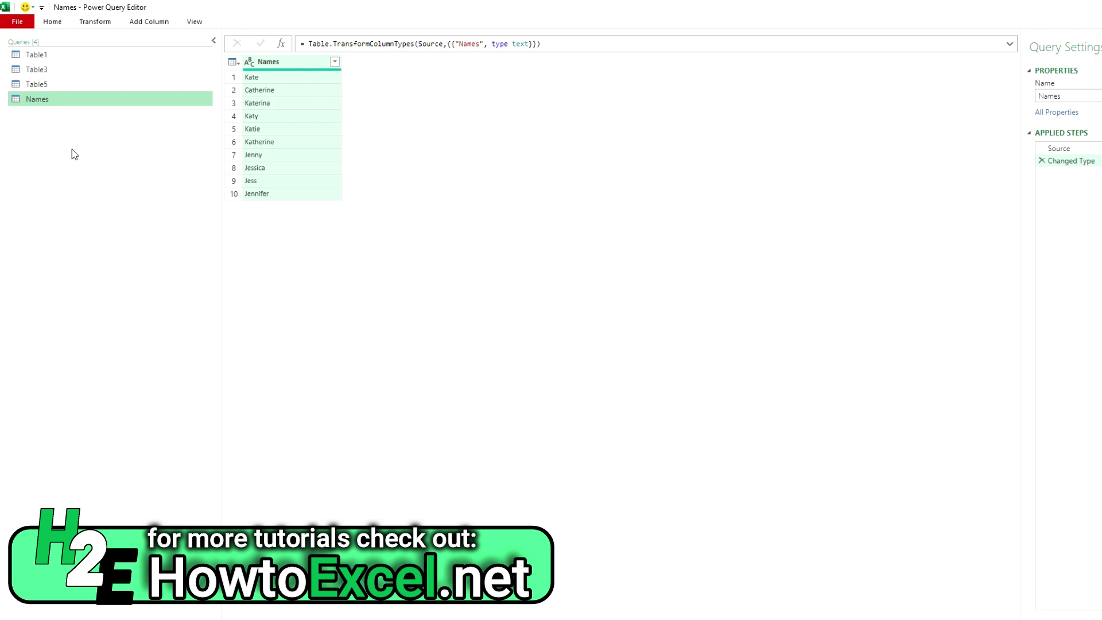
key("Return")
- Rename the Table5 query to Name List and select the Names query
left_click(43, 86)
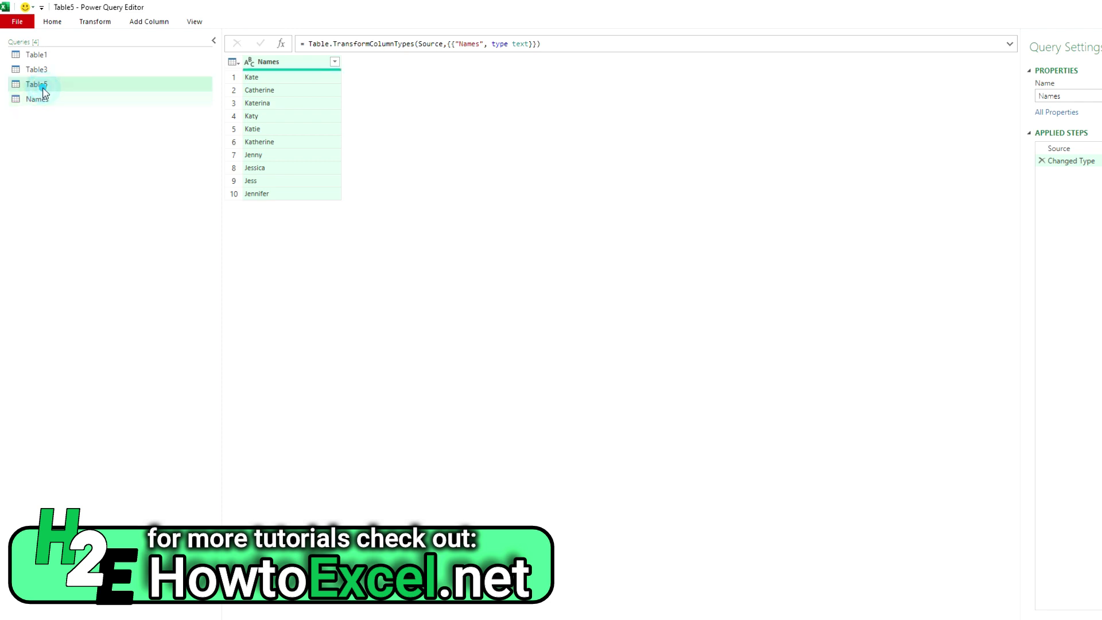
right_click(43, 87)
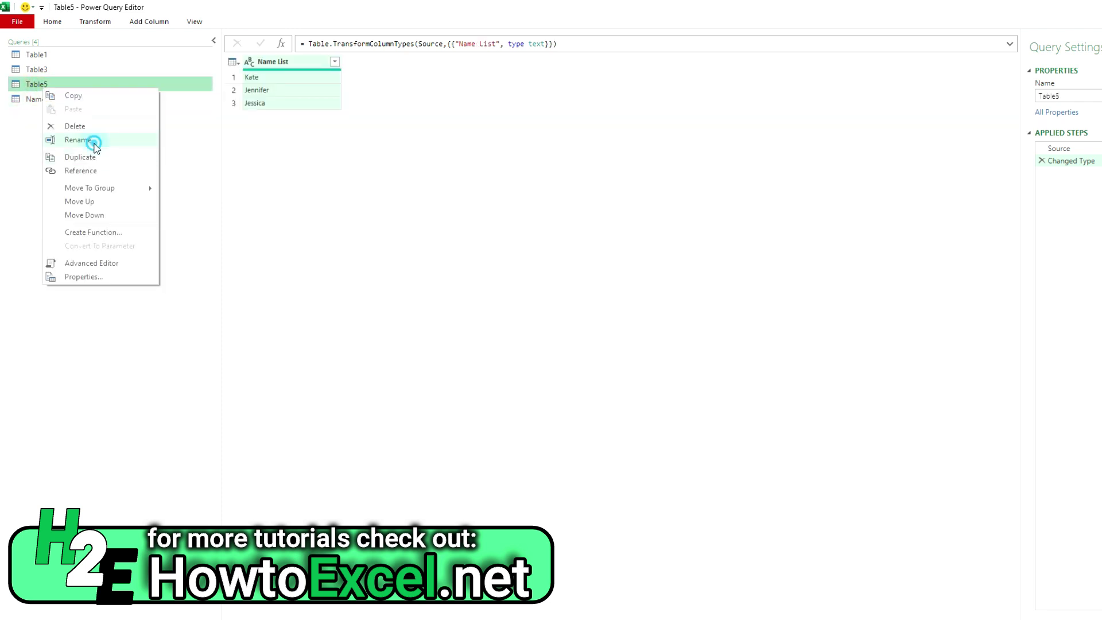
left_click(90, 140)
type("Name List")
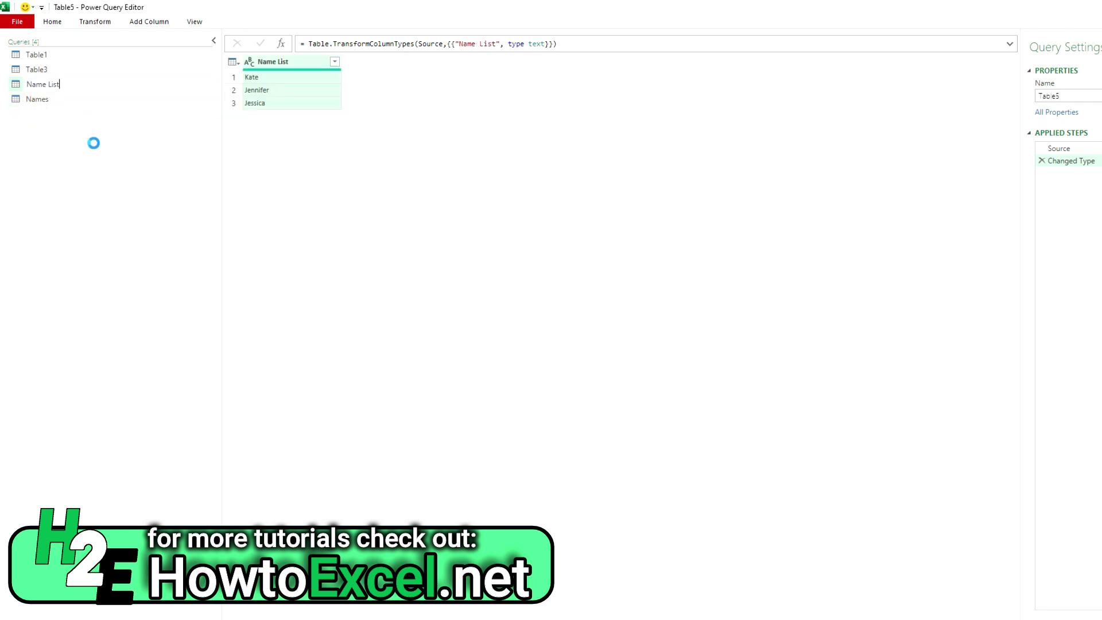
key("Return")
left_click(108, 96)
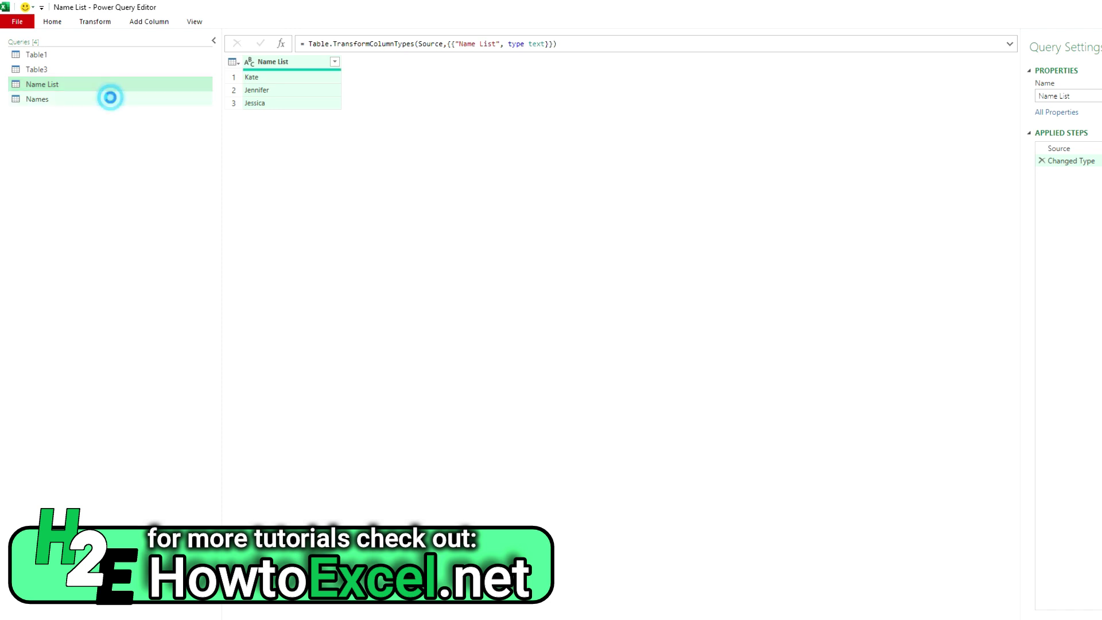
left_click(54, 25)
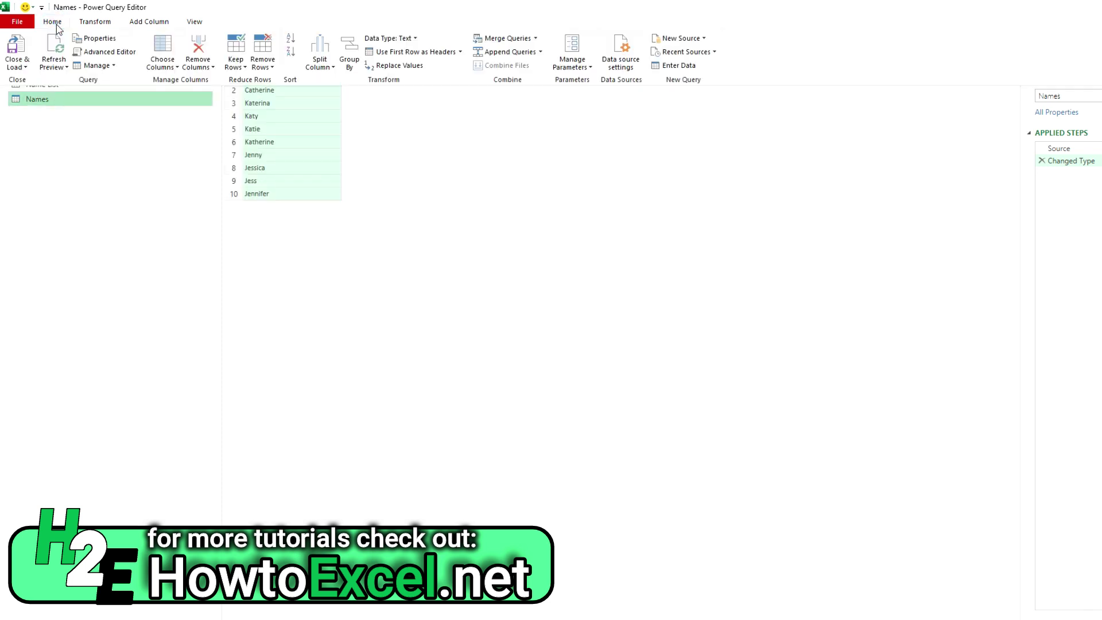
- Fuzzy-merge Names with Name List, matching the Names and Name List columns
left_click(508, 39)
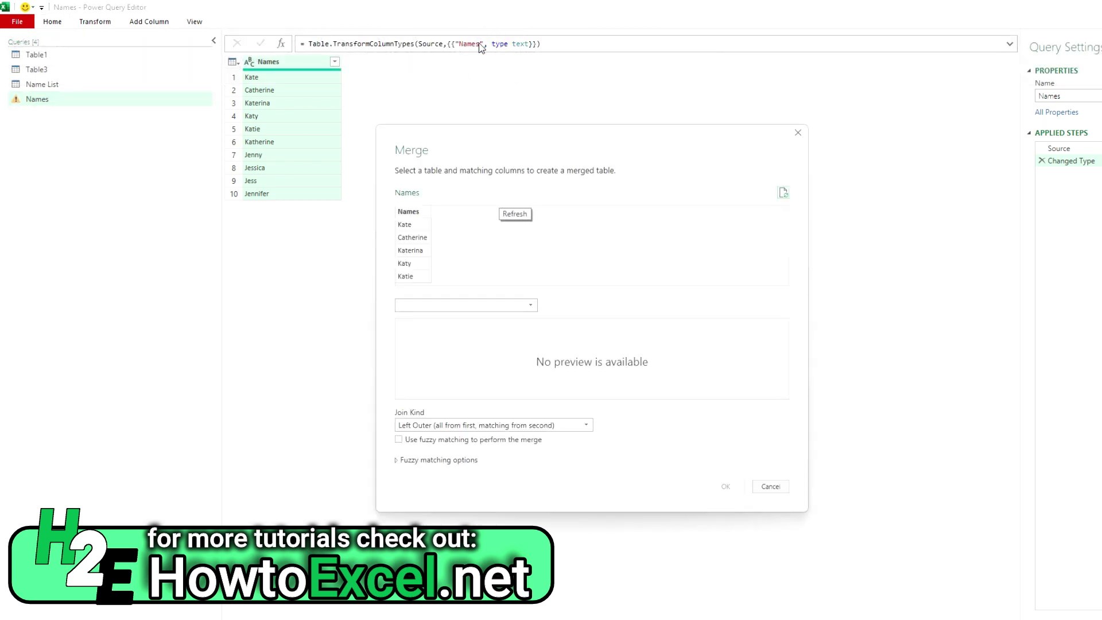
left_click(518, 304)
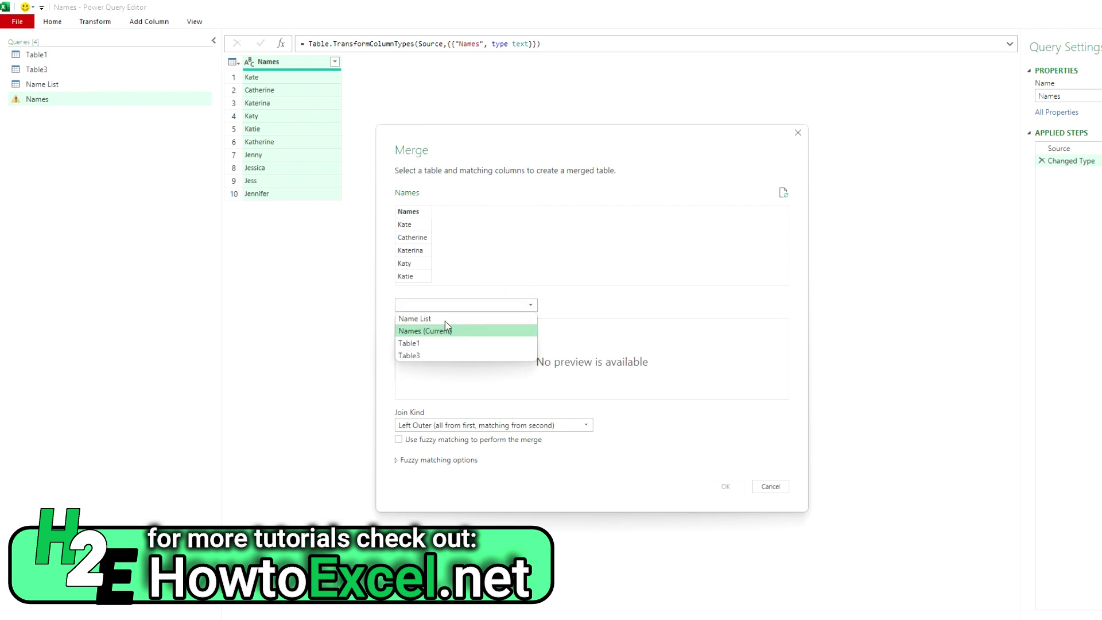
left_click(438, 318)
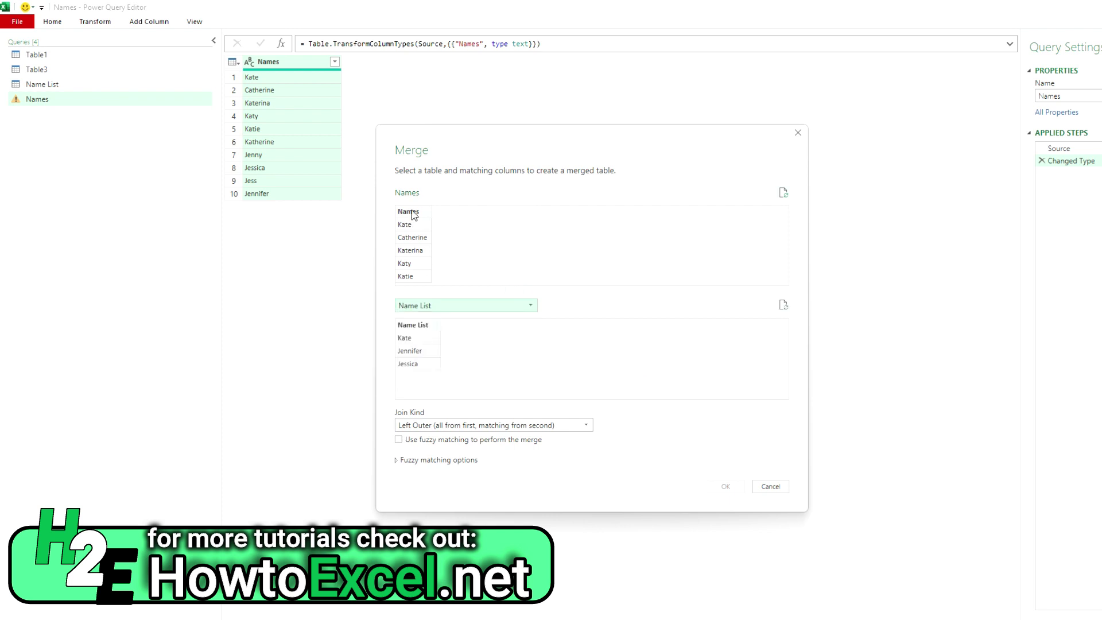
left_click(410, 212)
left_click(424, 326)
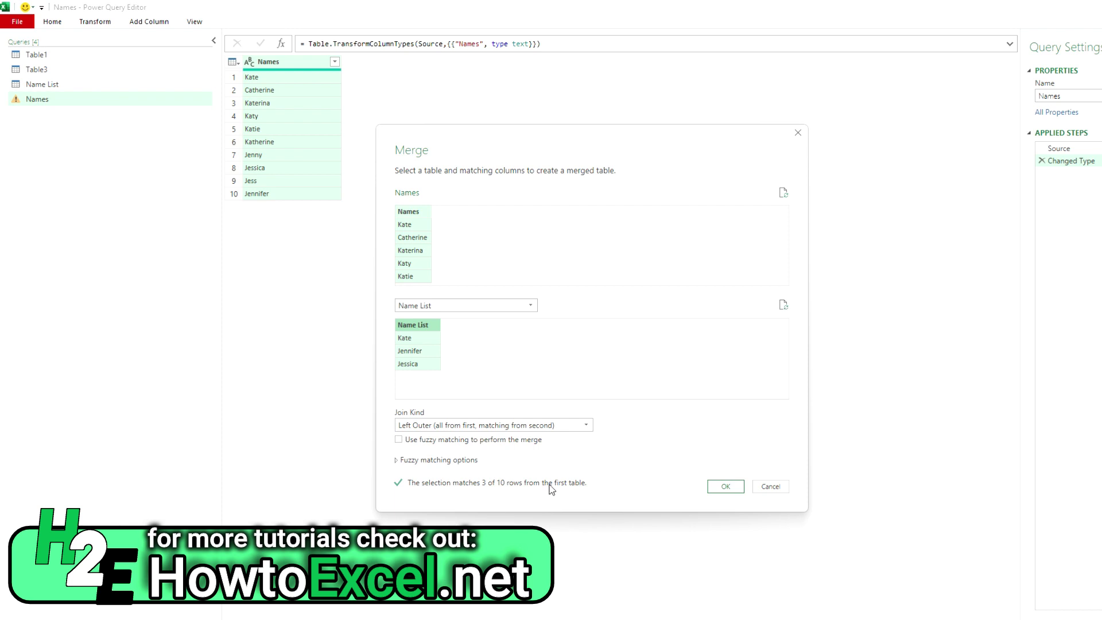
left_click(471, 440)
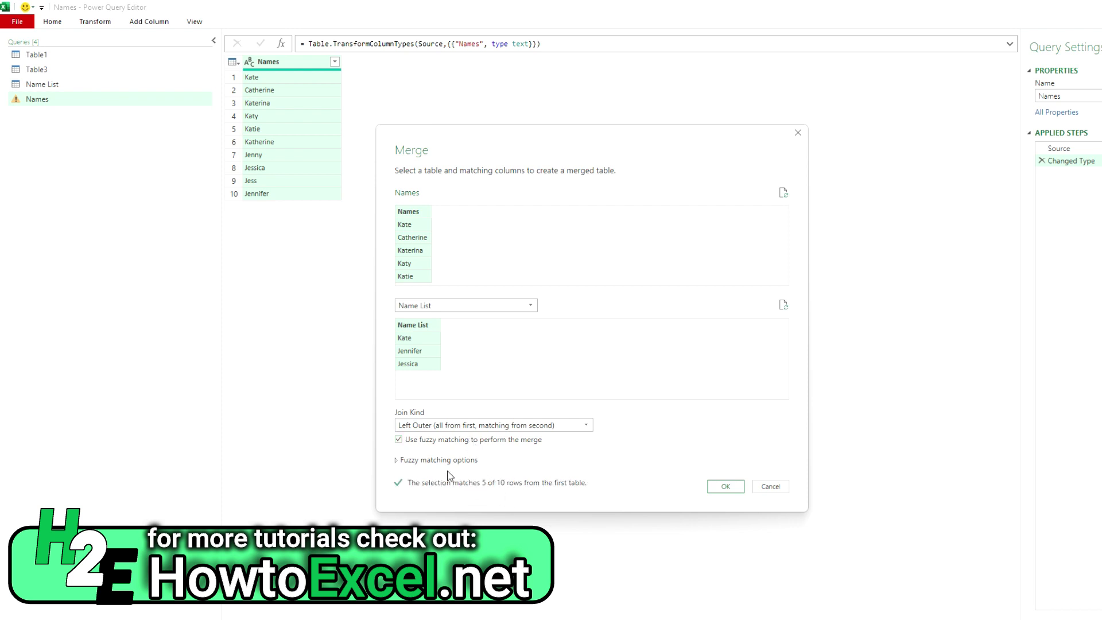
left_click(726, 487)
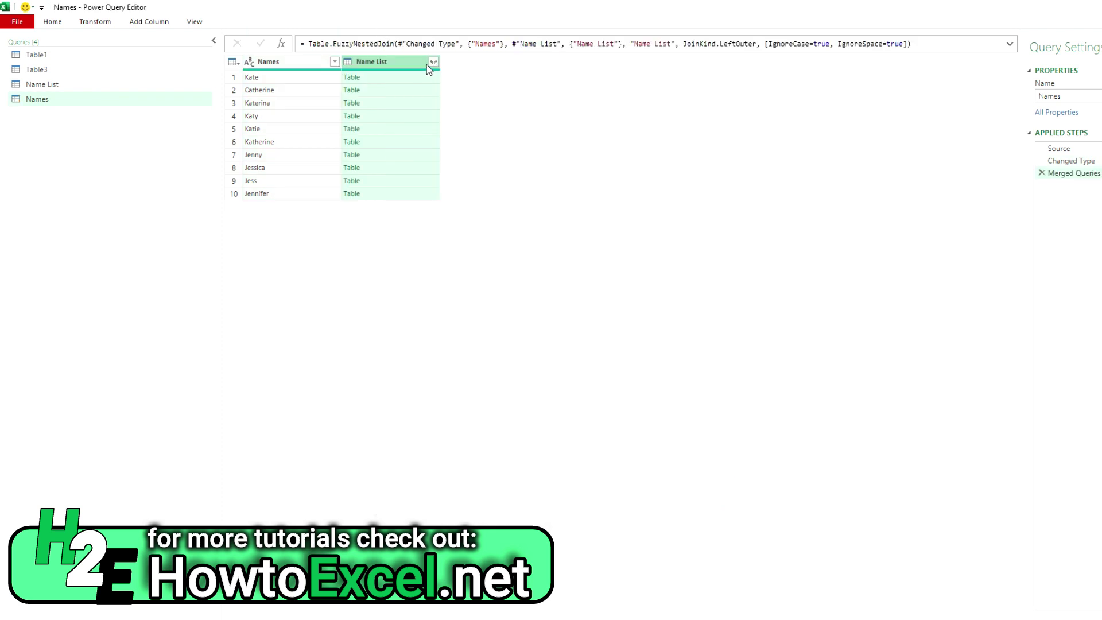
left_click(434, 62)
- Expand the Name List matches, then delete the Expanded Name List step
left_click(378, 204)
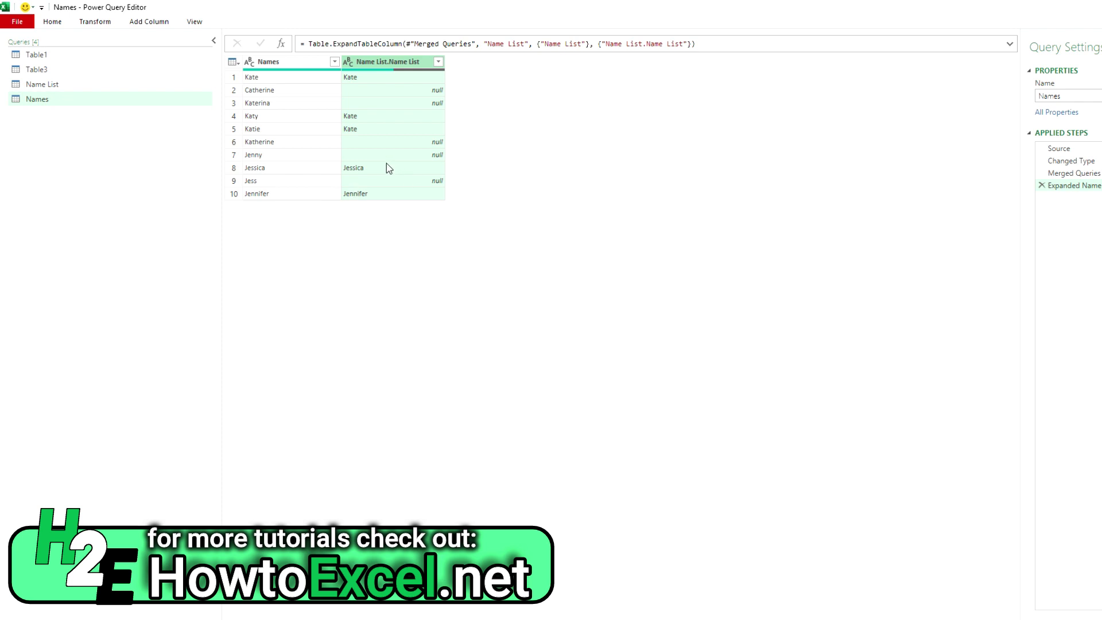
left_click(1042, 185)
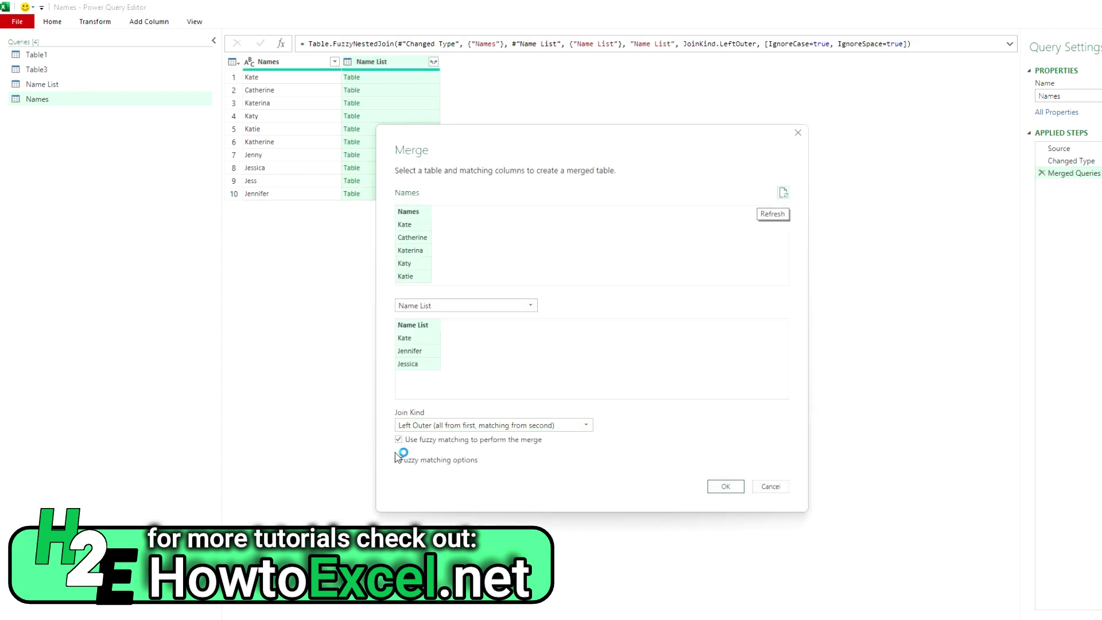
- Test a lower similarity threshold in fuzzy matching options, then cancel, keeping the original merge
left_click(399, 462)
scroll(527, 488, "down", 3)
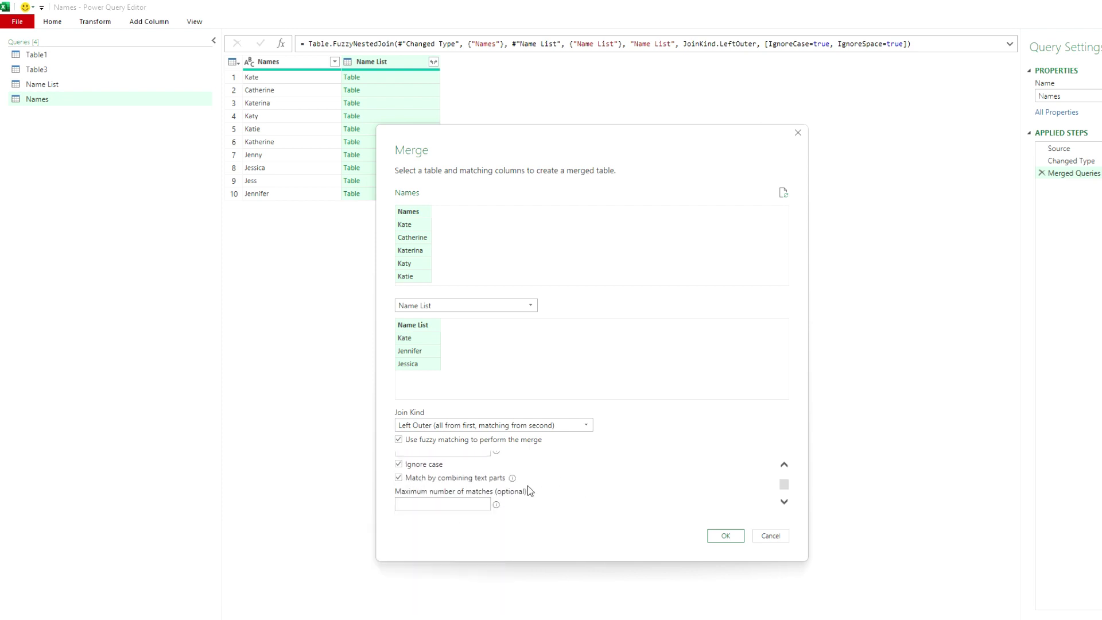
scroll(526, 487, "up", 2)
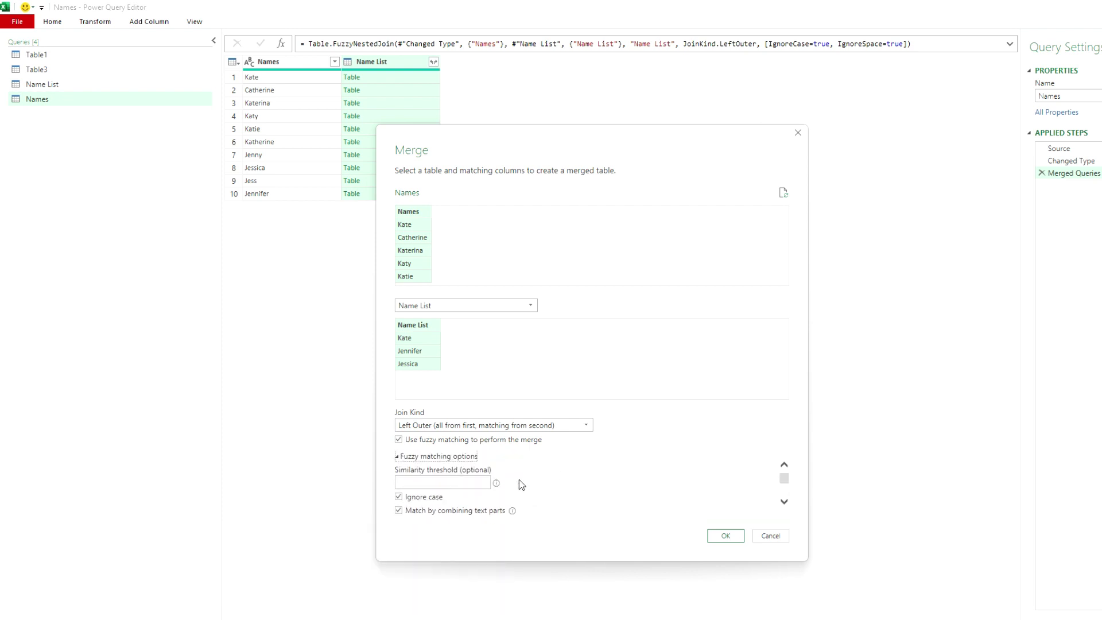
left_click(430, 482)
type("0")
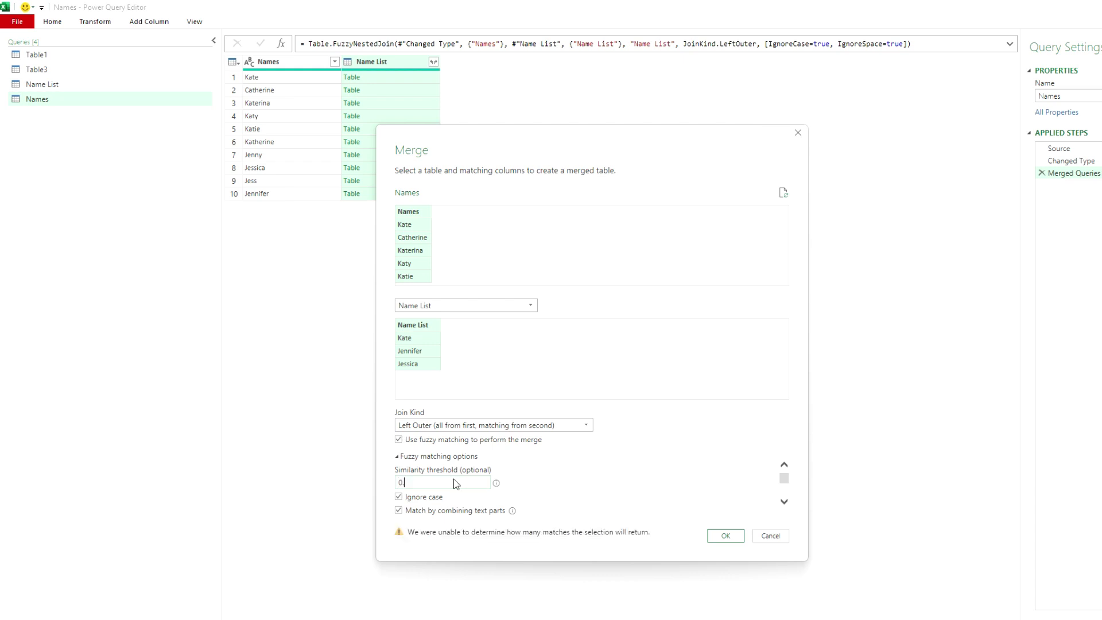
type(".3")
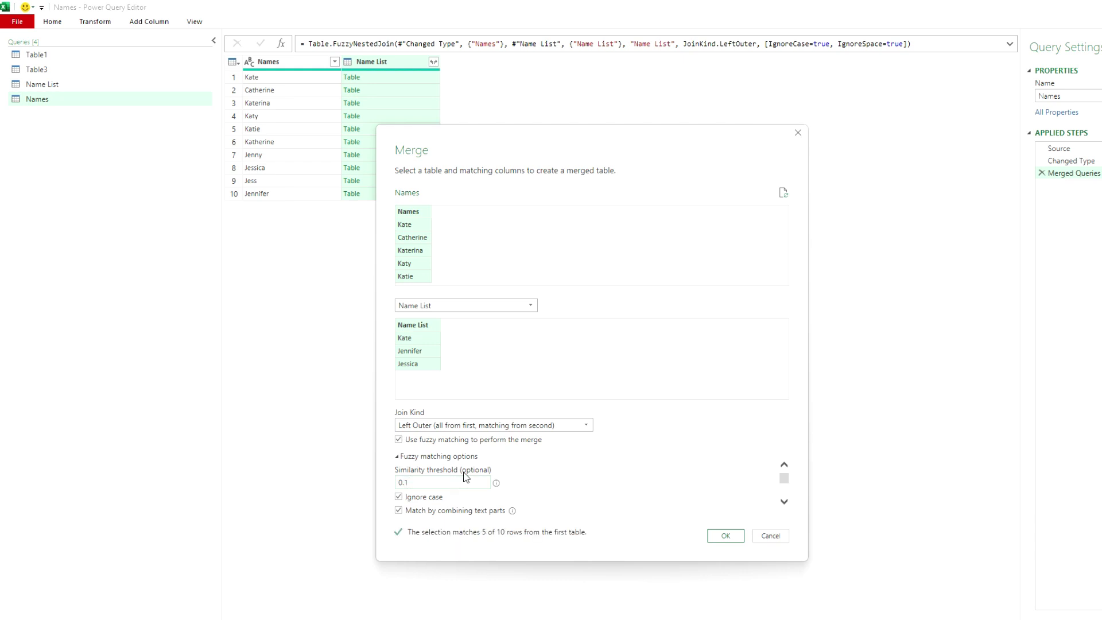
left_click(778, 538)
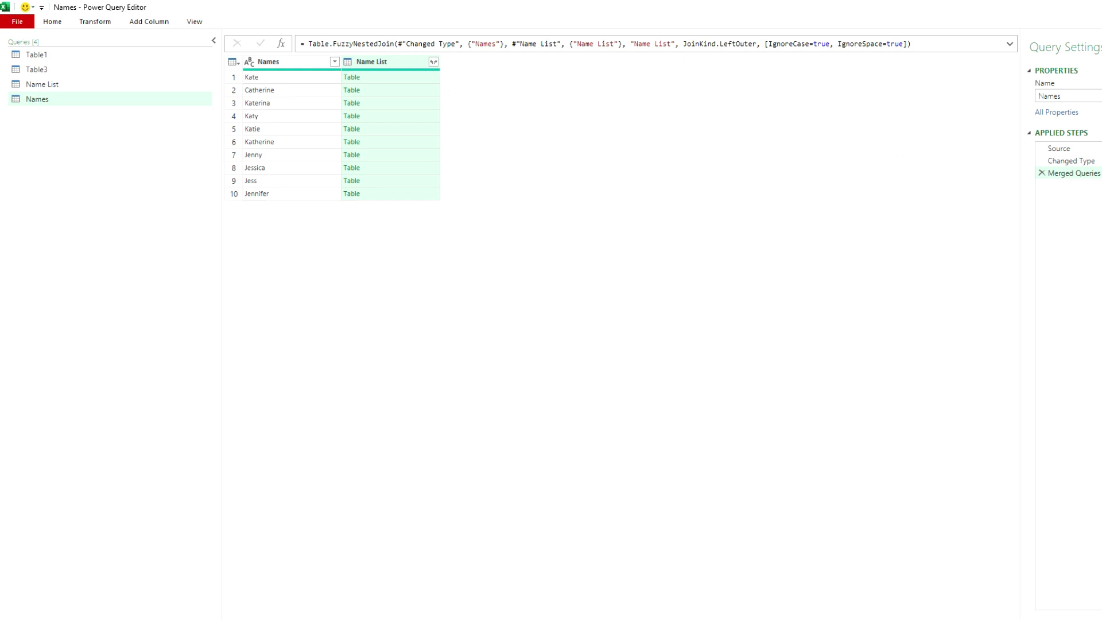
- Close the Power Query Editor keeping changes and permanently delete the Names sheet
left_click(605, 343)
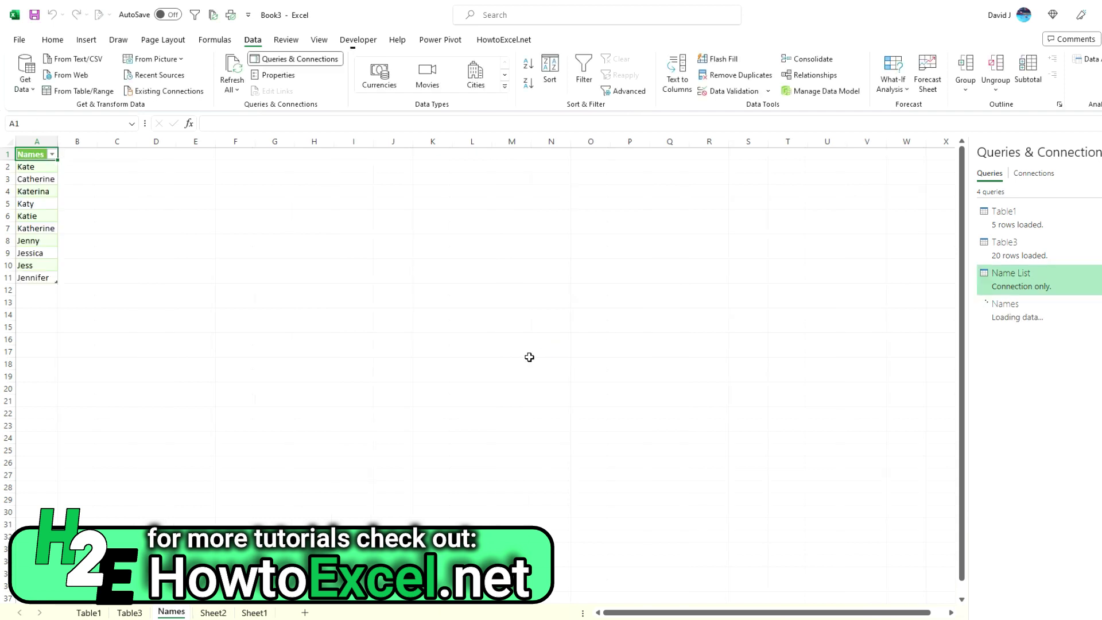
right_click(170, 614)
left_click(241, 444)
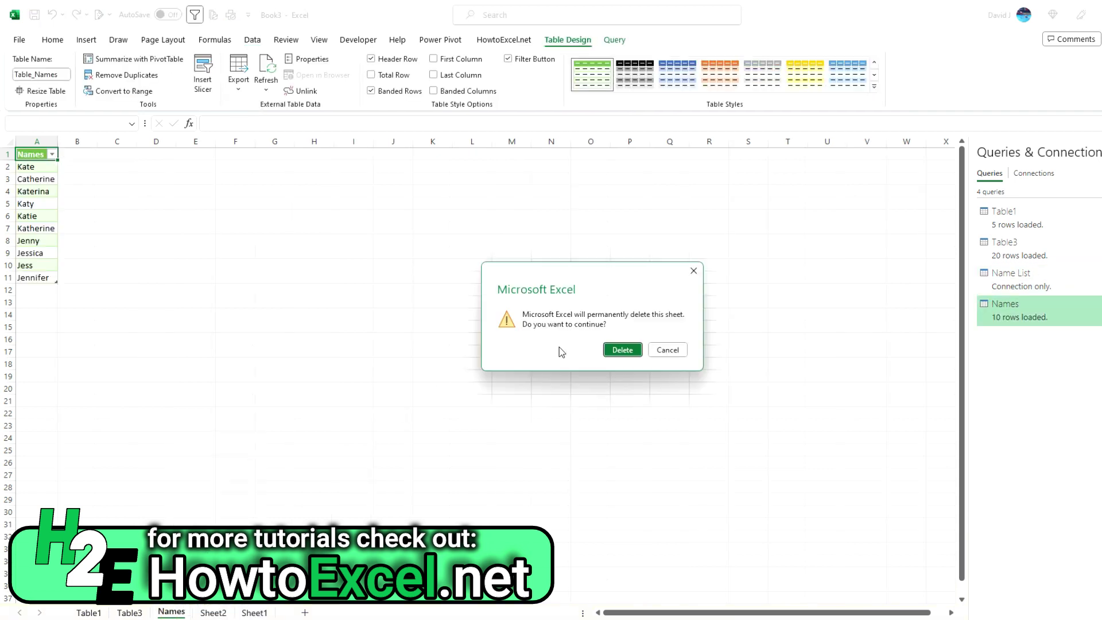
left_click(622, 350)
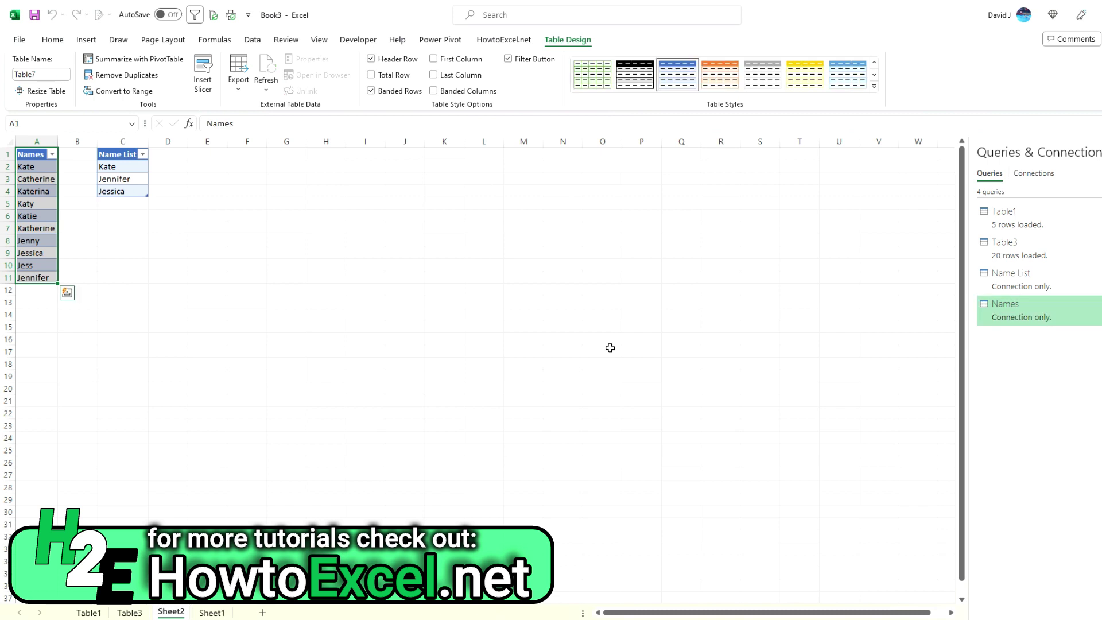
- Enter the headers 'From' in F1 and 'To' in G1
left_click(244, 152)
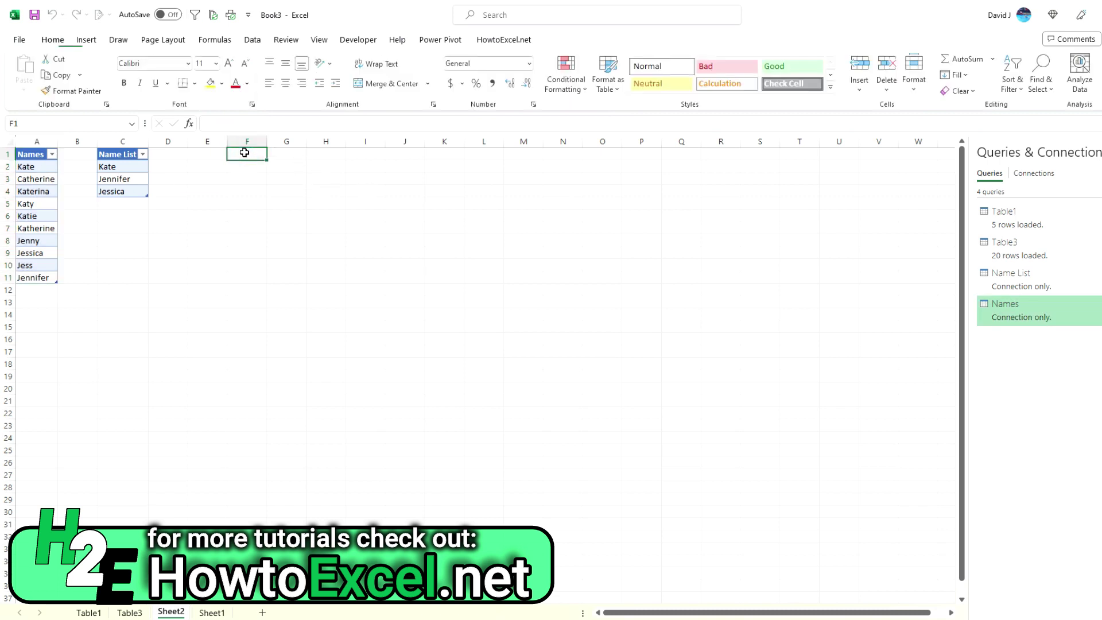
type("From")
key("Tab")
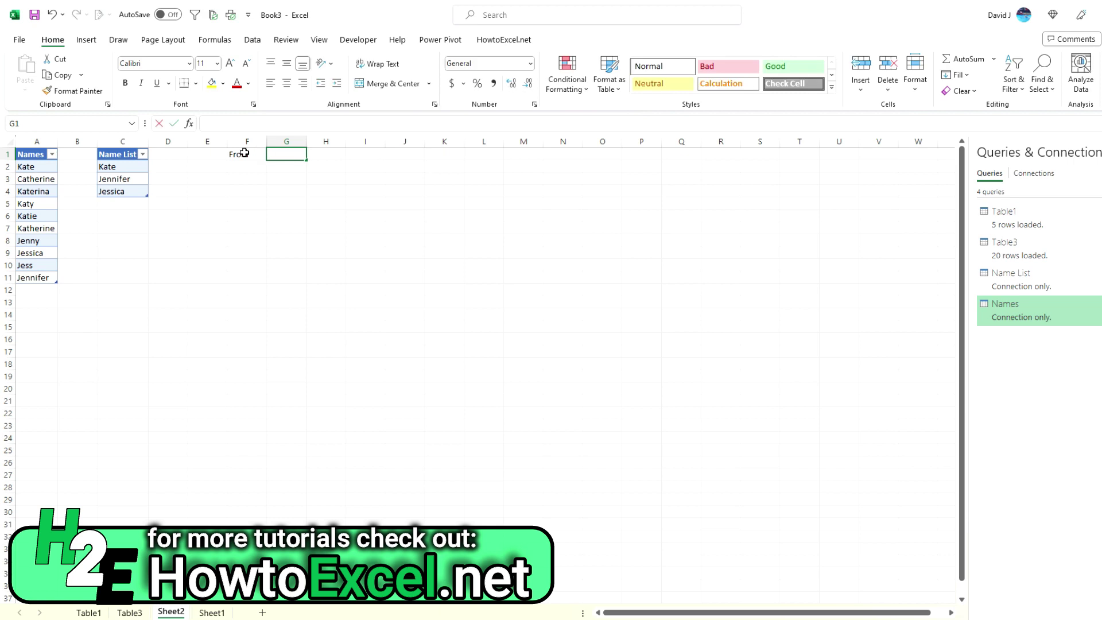
type("To")
key("Return")
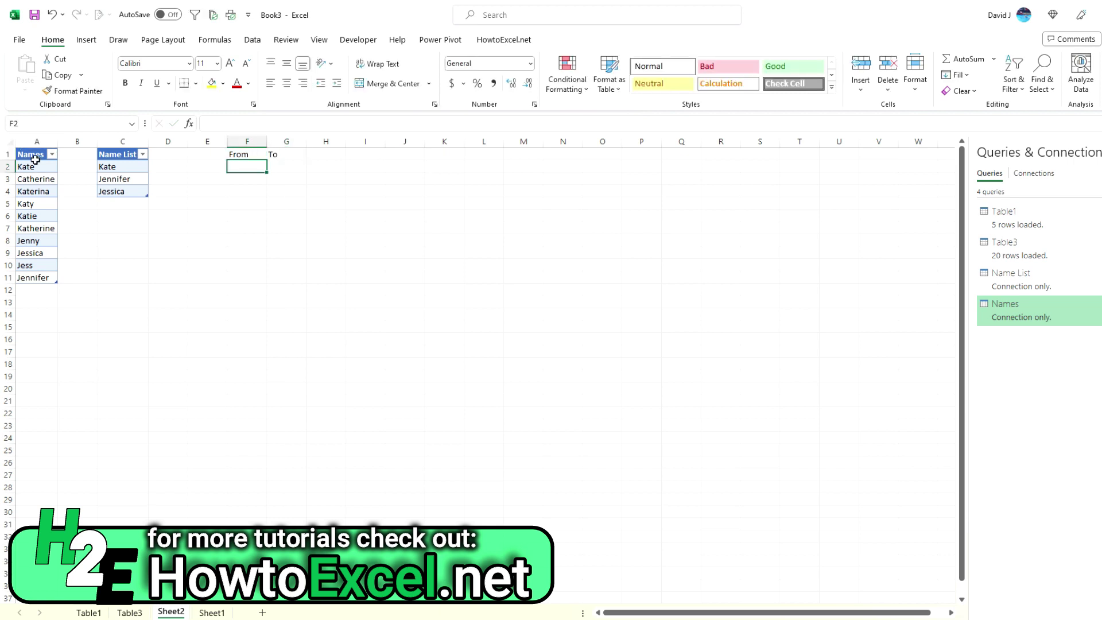
- Copy the ten names from the Names table into F2:F11 under From
left_click_drag(35, 160, 50, 277)
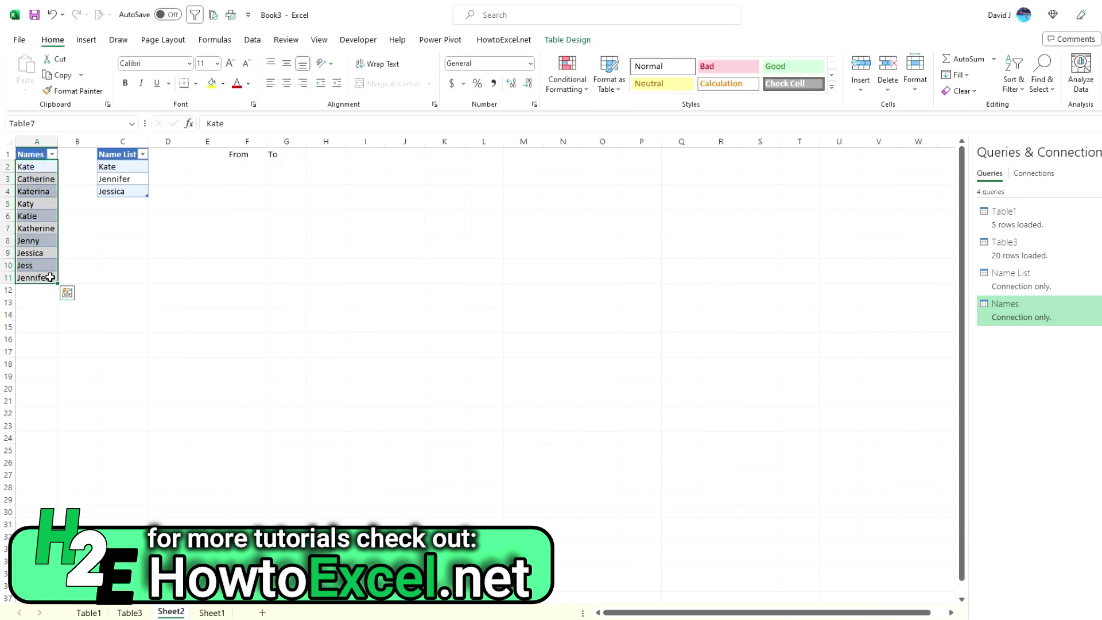
key("ctrl+c")
left_click(245, 172)
key("ctrl+v")
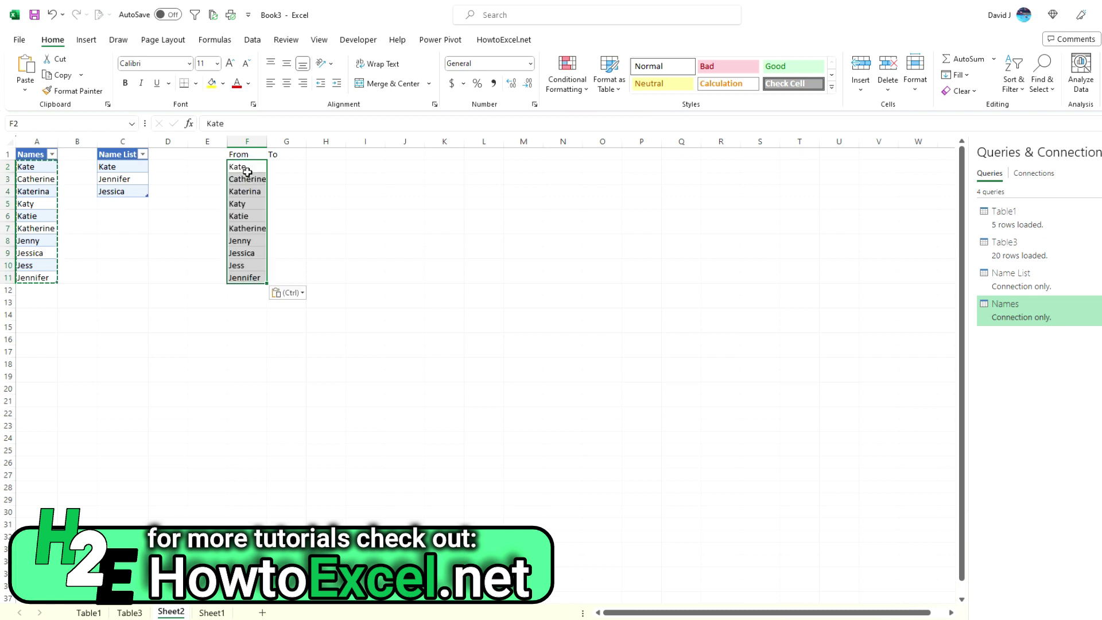
- Fill G2:G11 with the correct names: Kate six times, Jennifer, Jessica, Jessica, Jennifer
left_click(290, 167)
type("Kate")
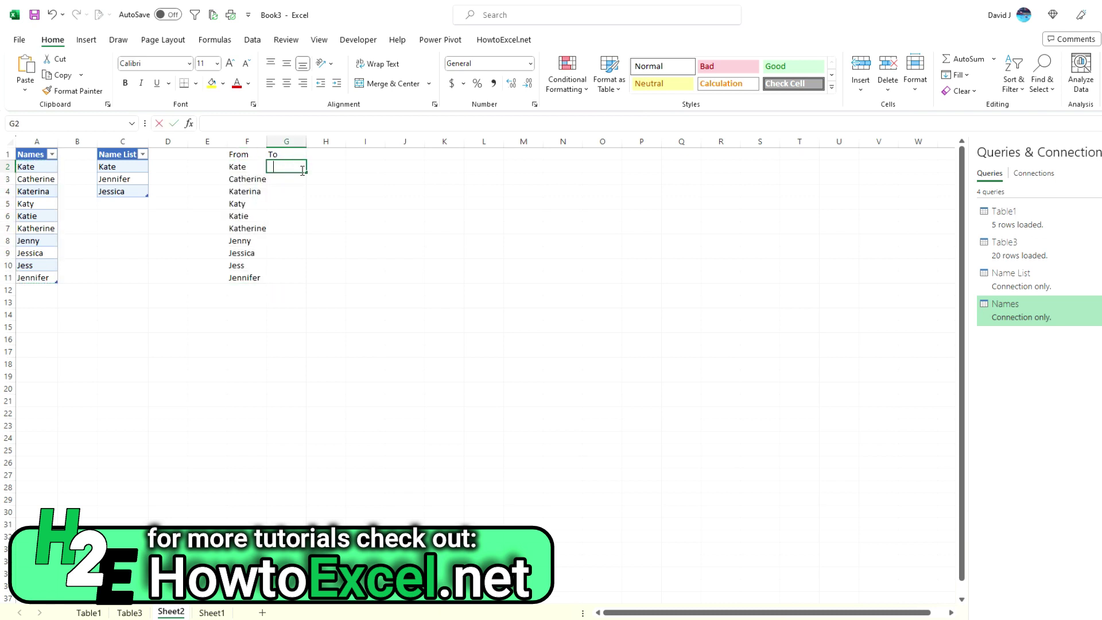
type("Kate")
key("Return")
type("Kate")
key("Return")
type("Kate")
key("Return")
type("Kate")
key("Return")
type("Kate")
key("Return")
type("Jennifer")
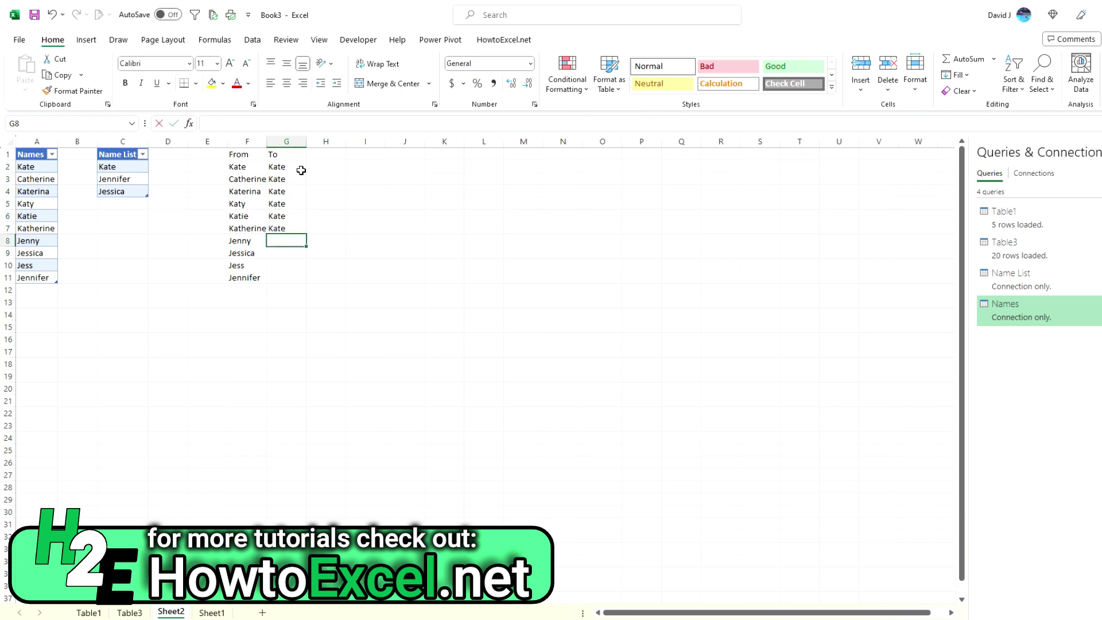
key("Return")
type("Jessica")
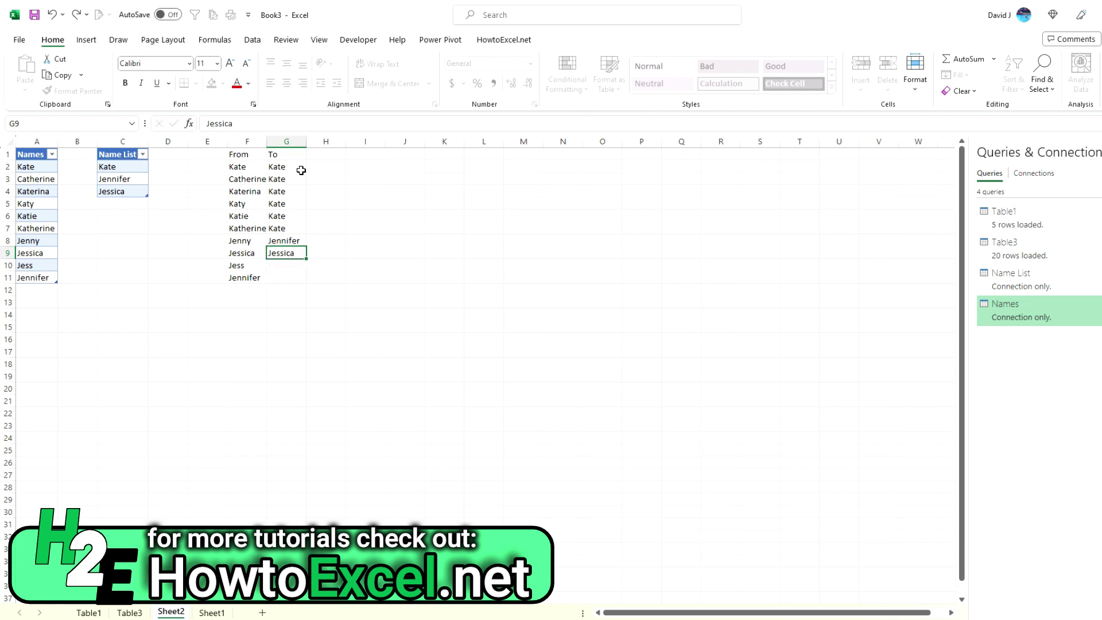
key("Return")
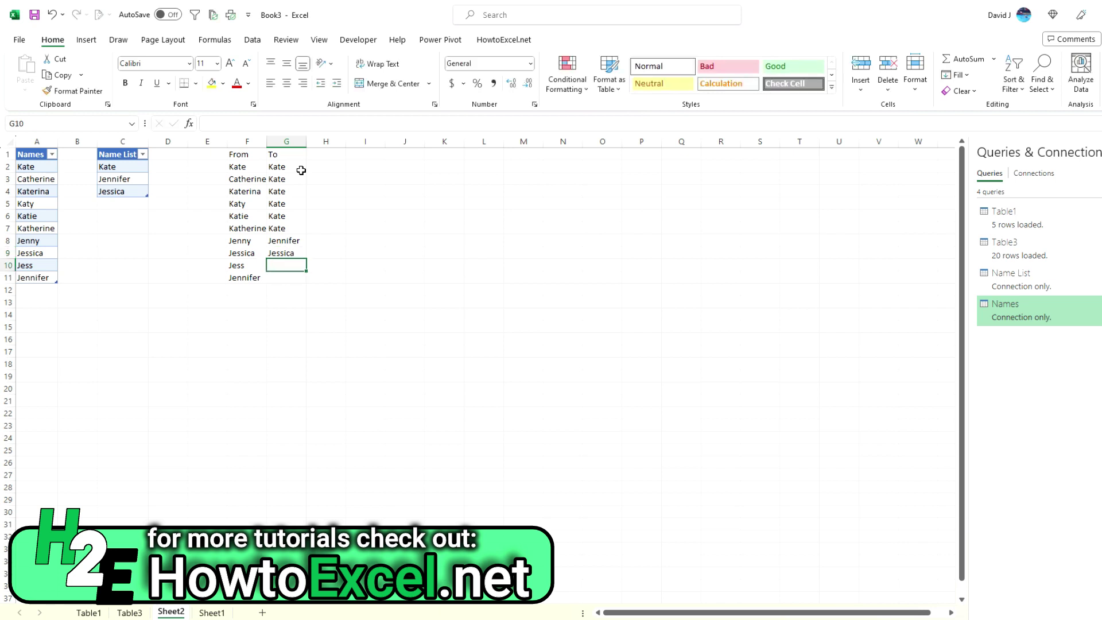
type("Jessica")
key("Return")
type("Jennifer")
key("Return")
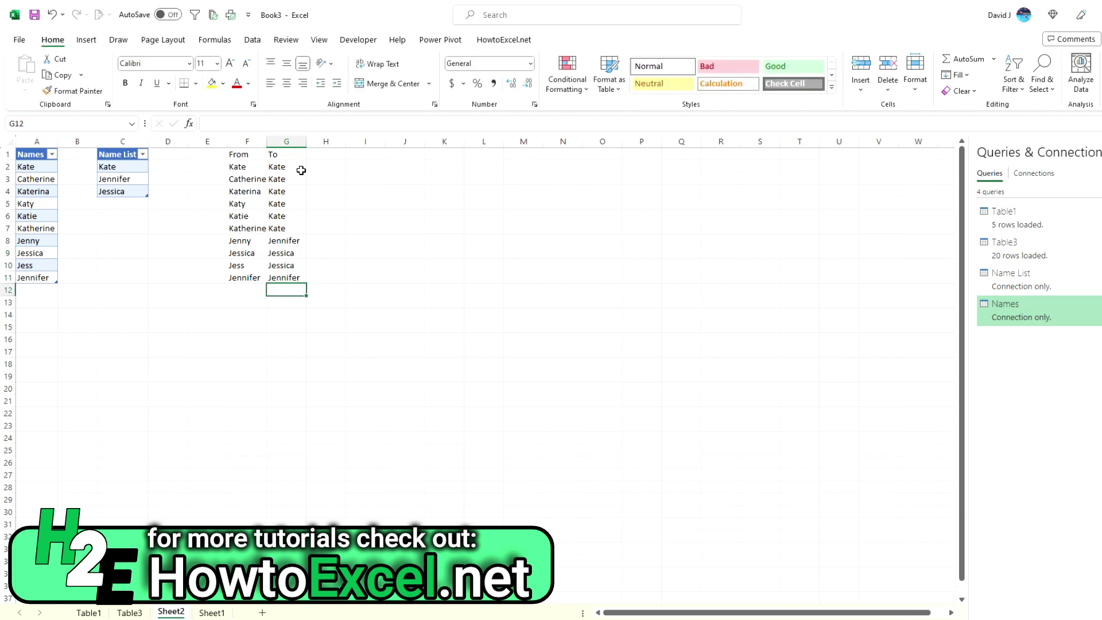
left_click(301, 170)
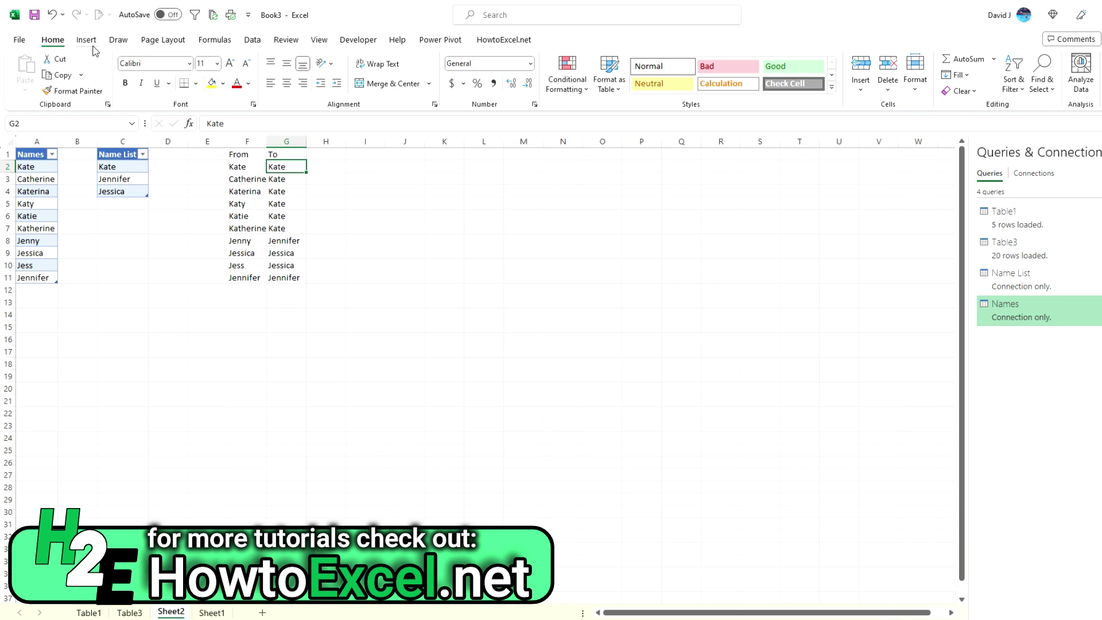
- Load the From/To range as a table with headers into Power Query via From Table/Range
left_click(253, 40)
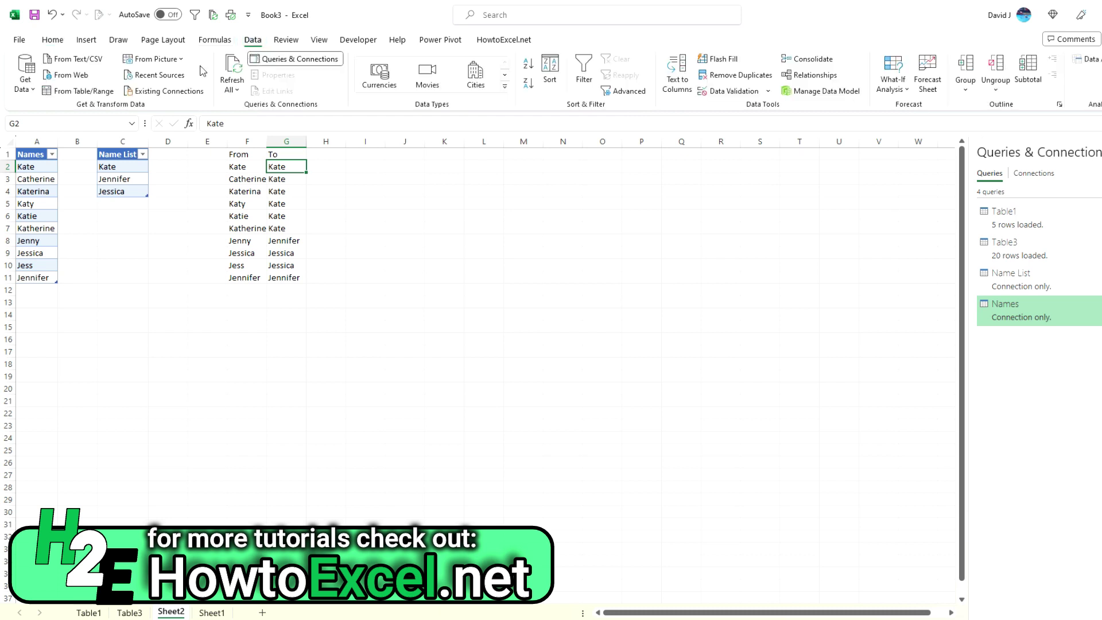
left_click(90, 93)
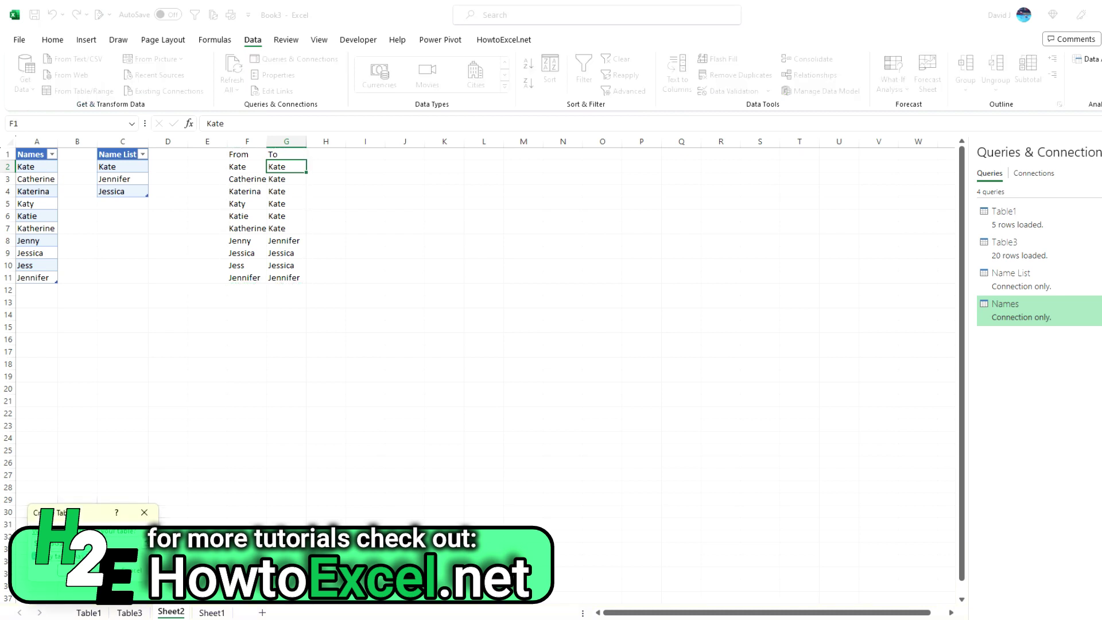
key("Return")
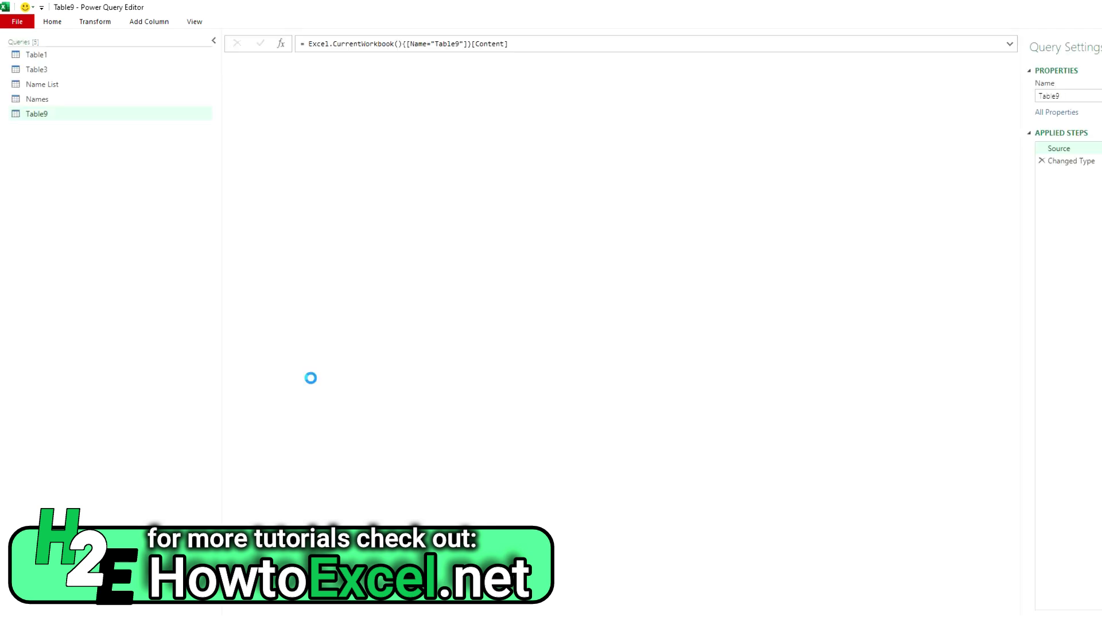
- Rename the Table9 query to 'TranslationTable' and open the Name List query
right_click(41, 113)
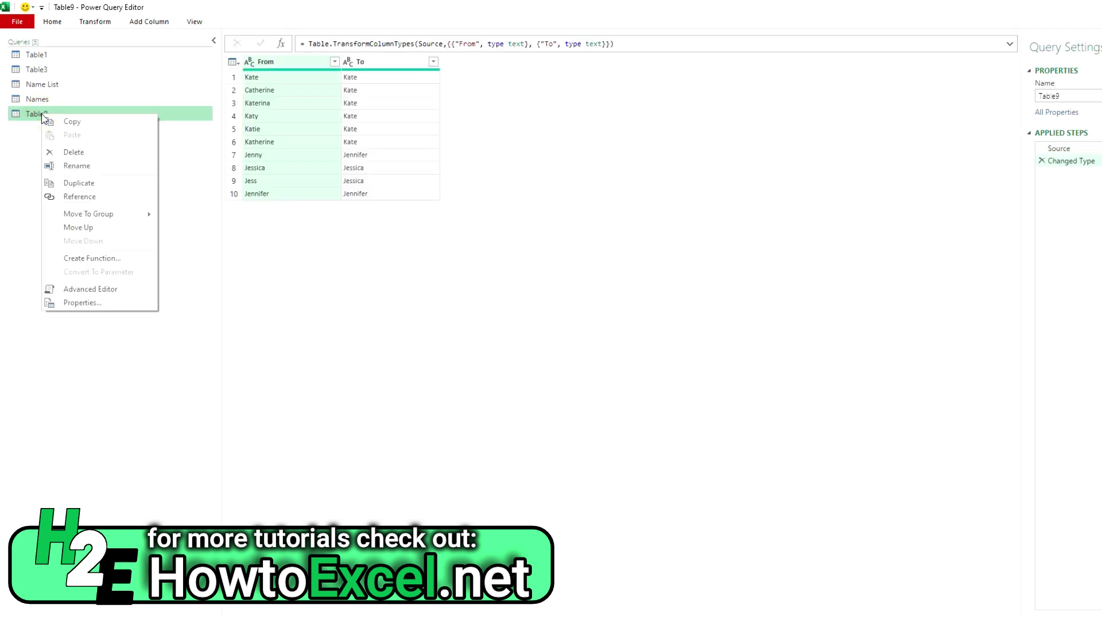
left_click(91, 166)
type("Tr")
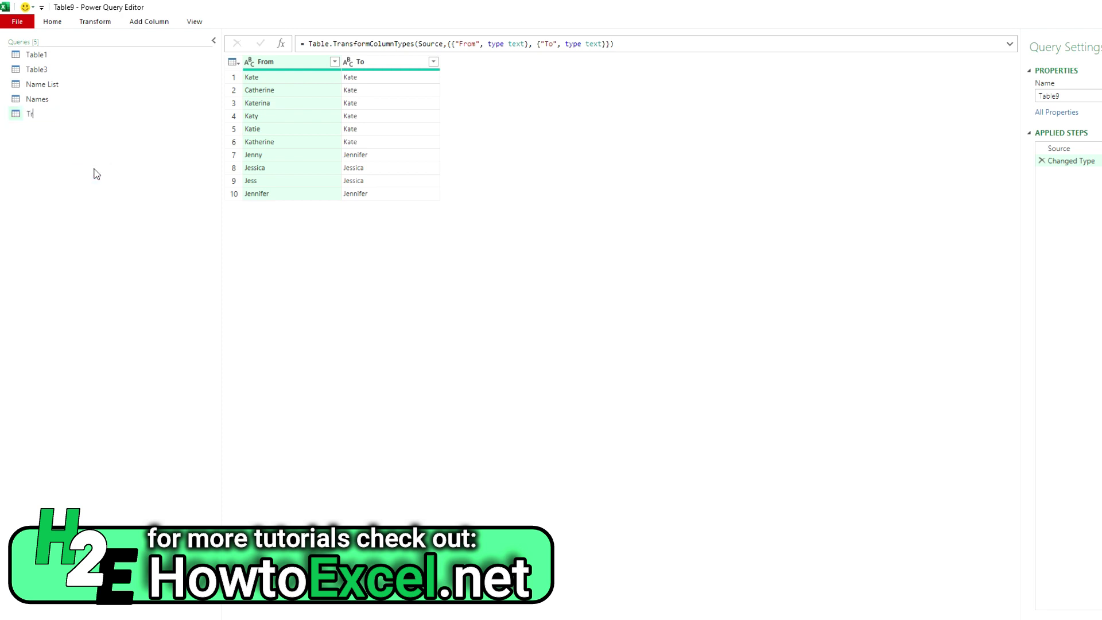
type("anslationTable")
key("Return")
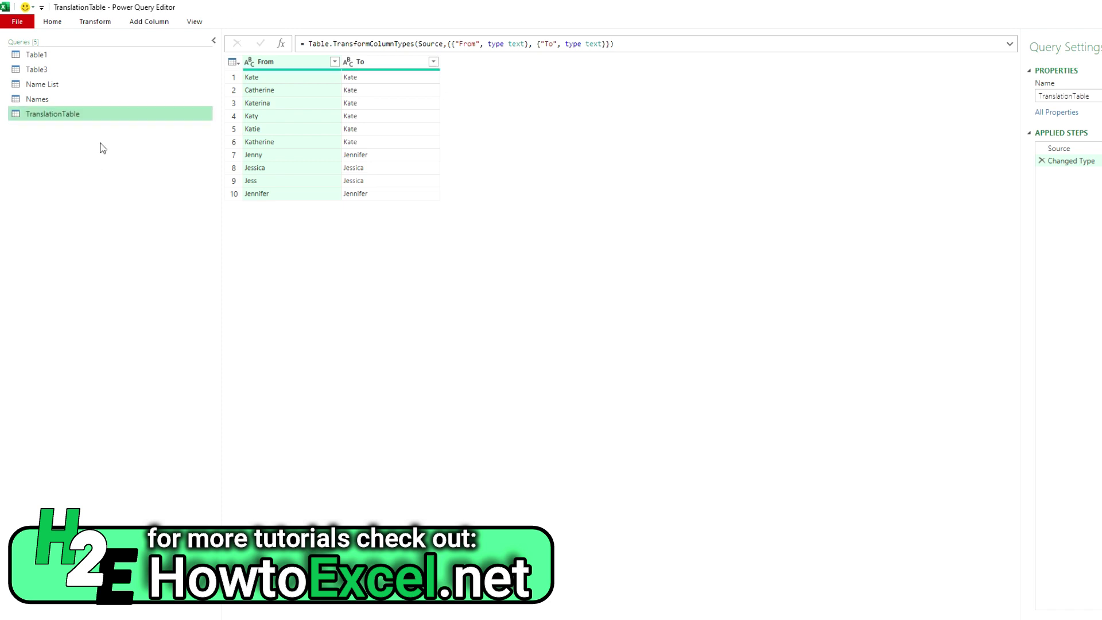
left_click(71, 86)
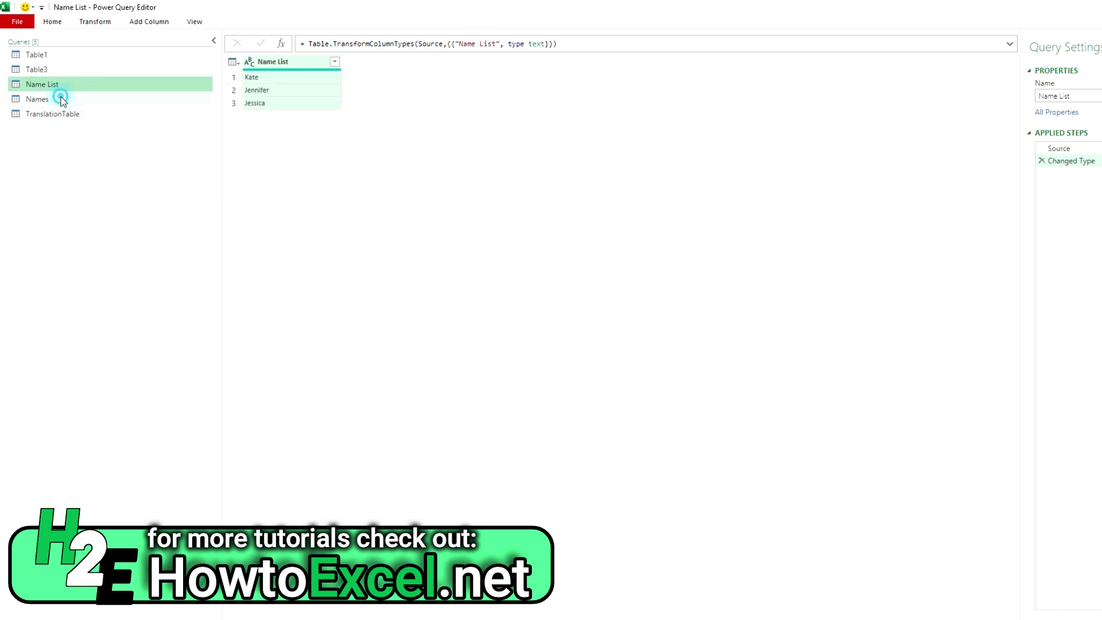
- Edit the Names merge step to use TranslationTable as the fuzzy transformation table
left_click(69, 98)
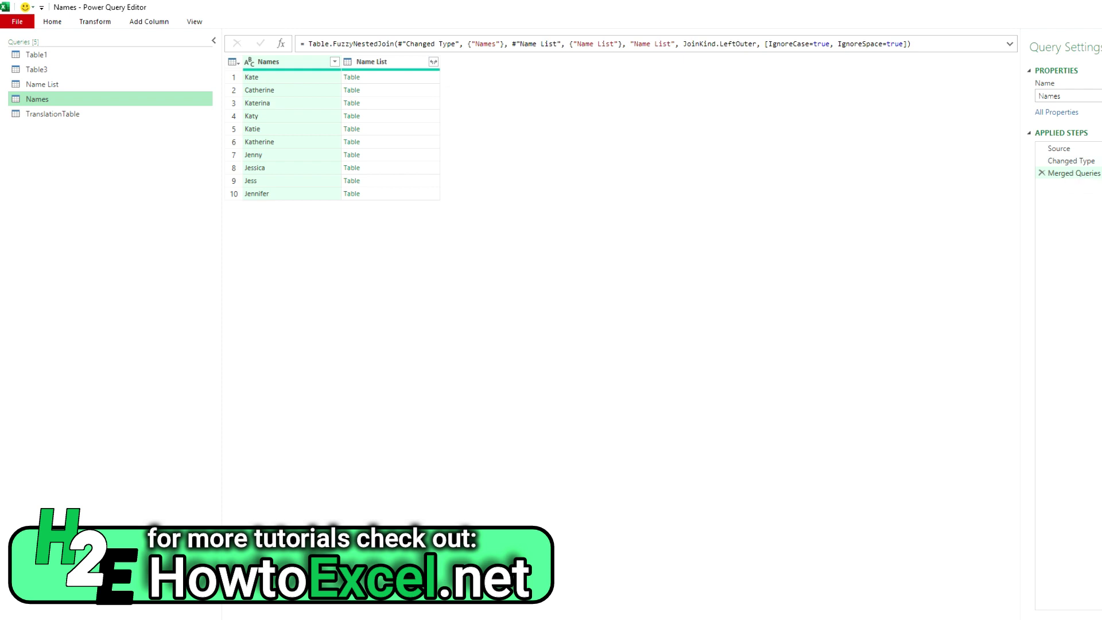
left_click(1073, 173)
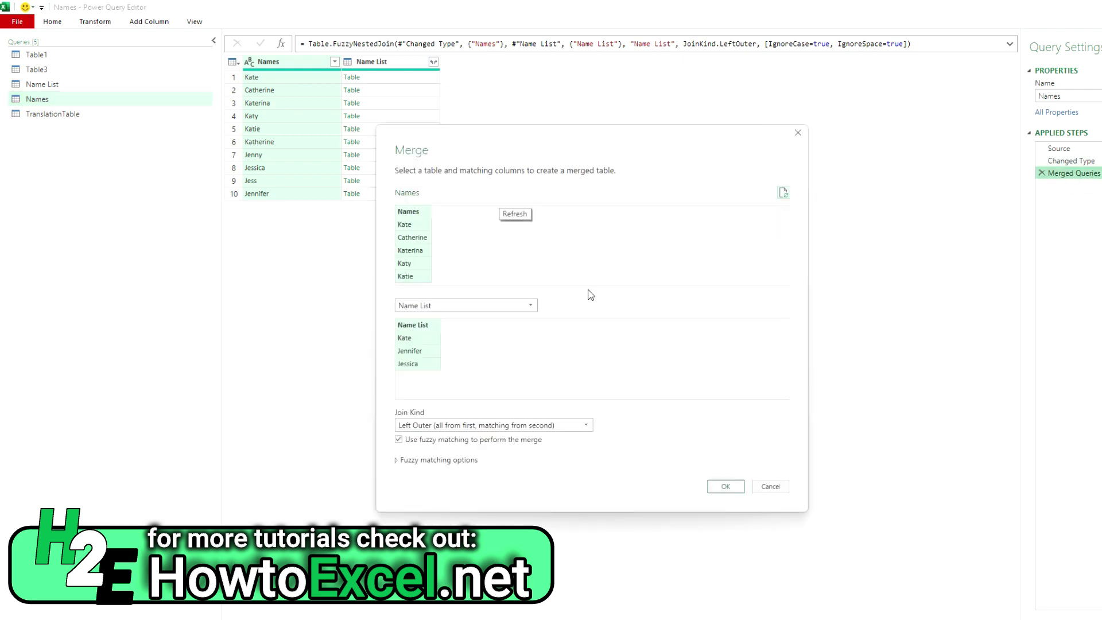
left_click(401, 460)
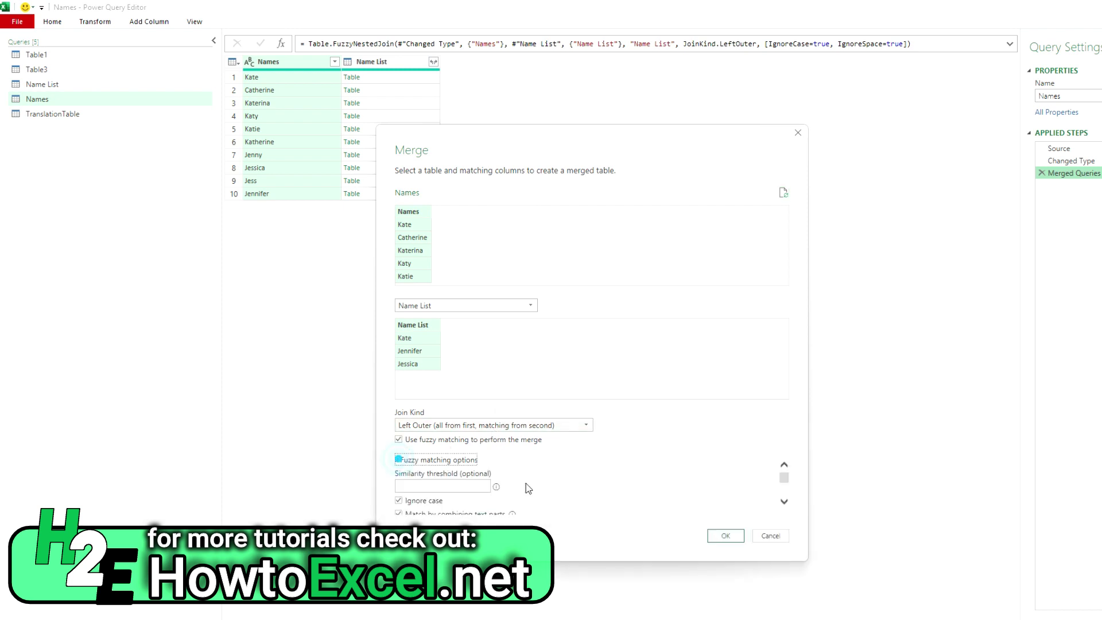
scroll(525, 485, "down", 3)
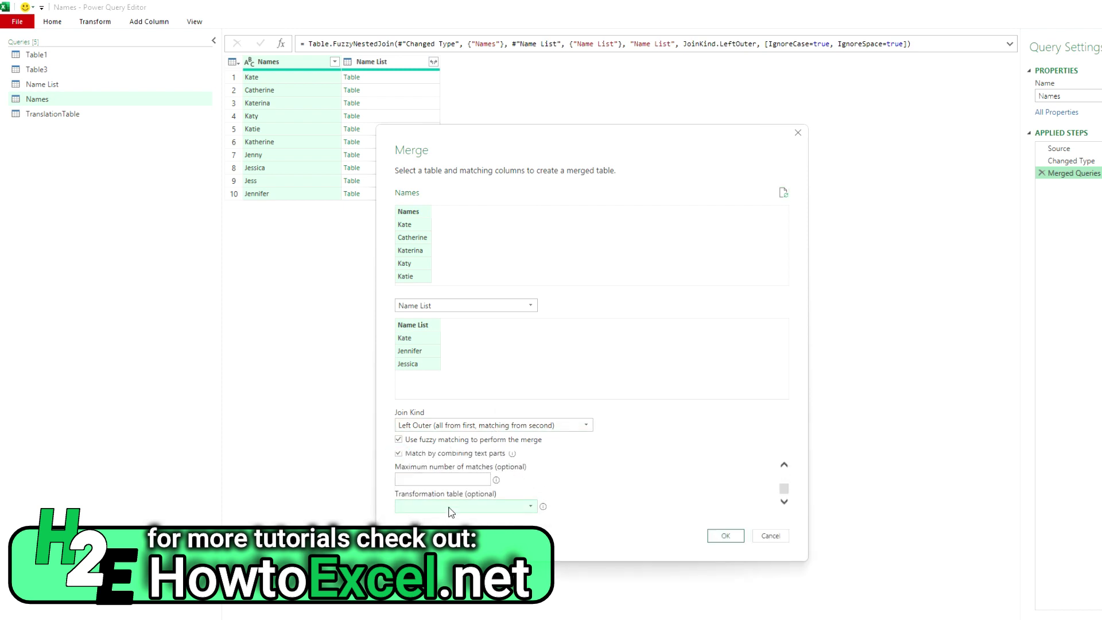
left_click(518, 507)
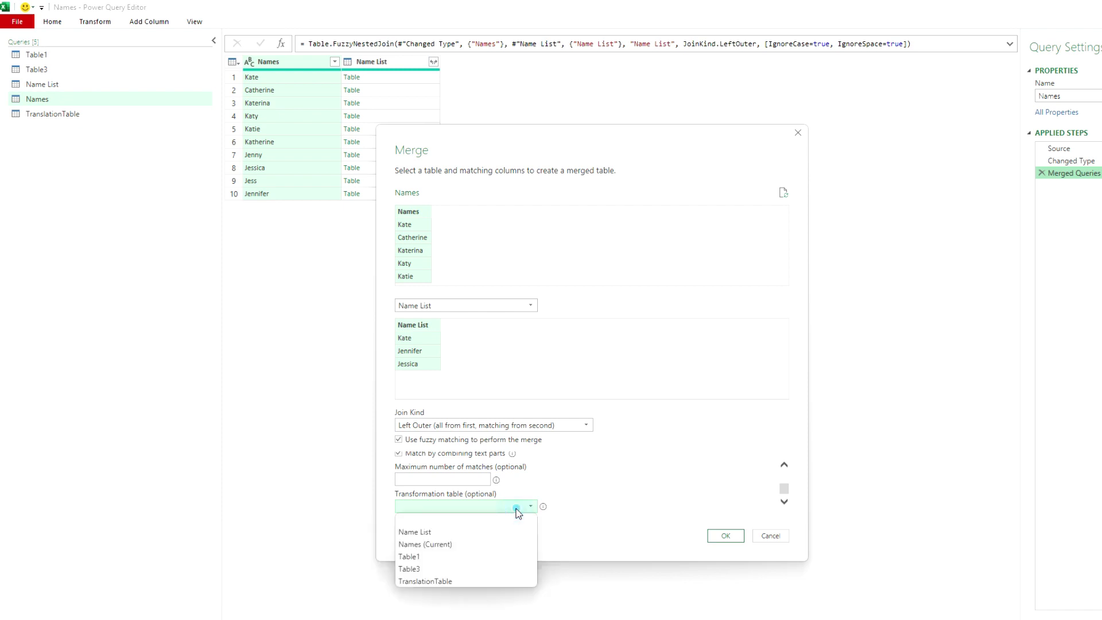
left_click(429, 581)
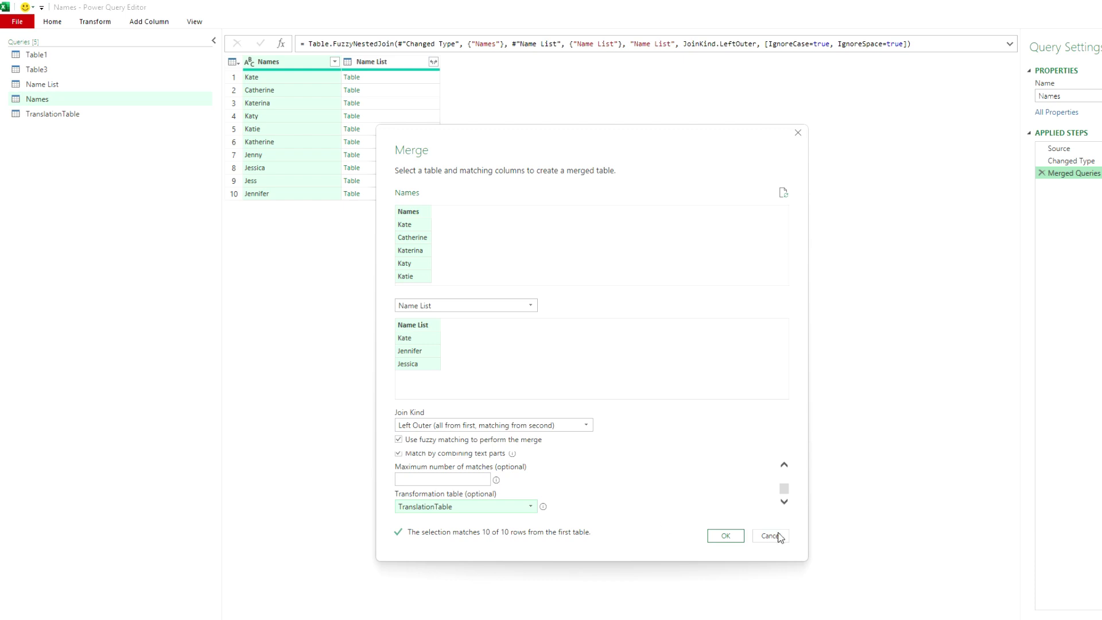
left_click(726, 535)
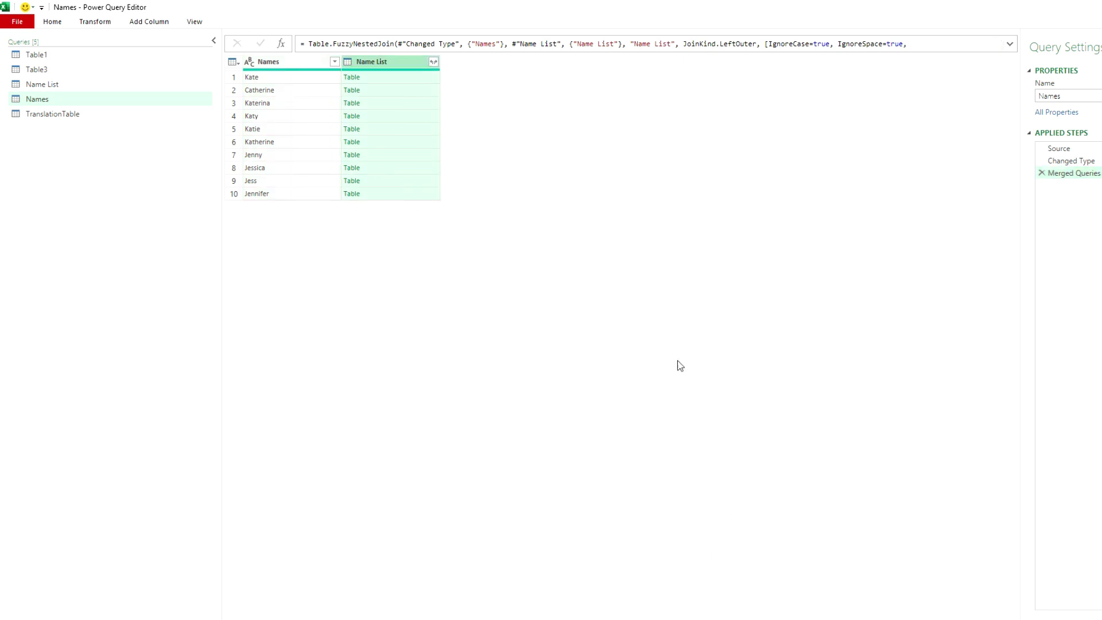
- Expand the Name List column of Names into matched names, then view TranslationTable
left_click(432, 62)
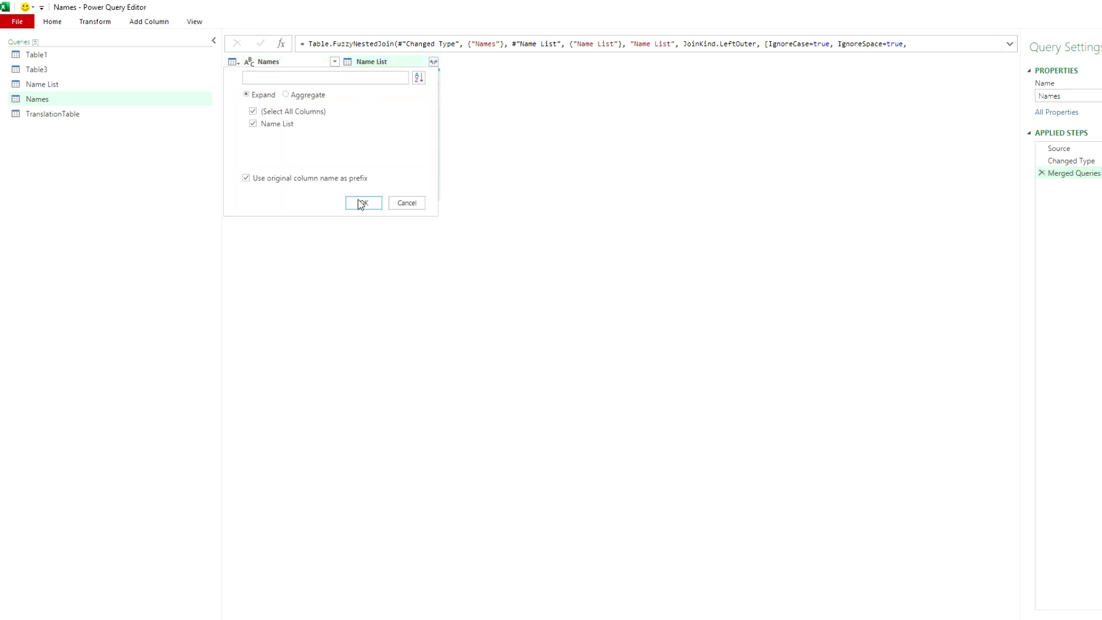
left_click(360, 202)
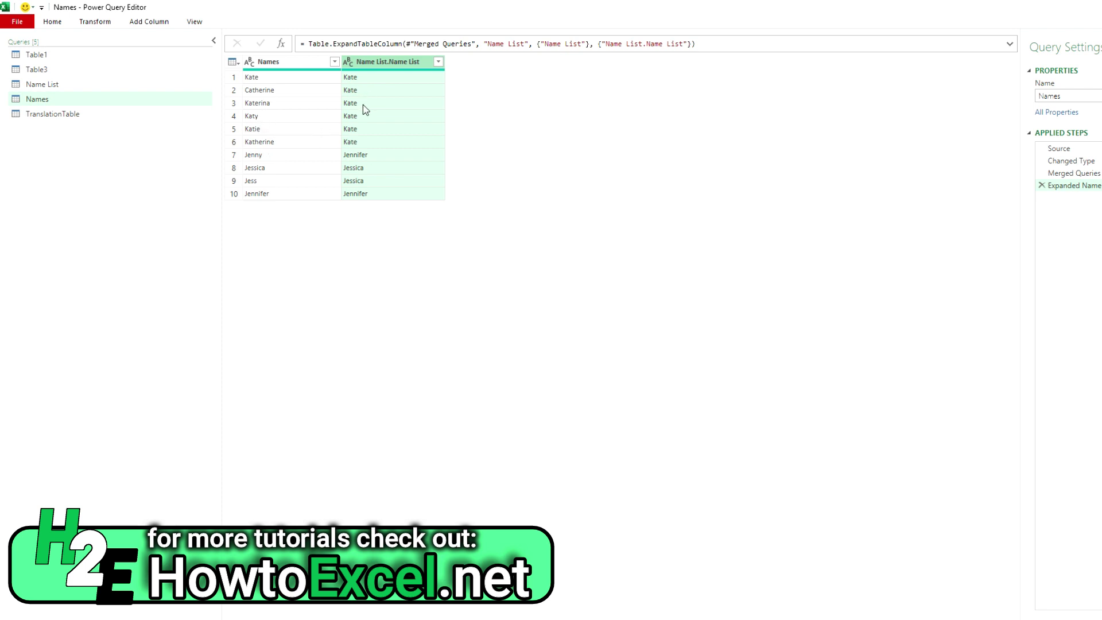
left_click(62, 117)
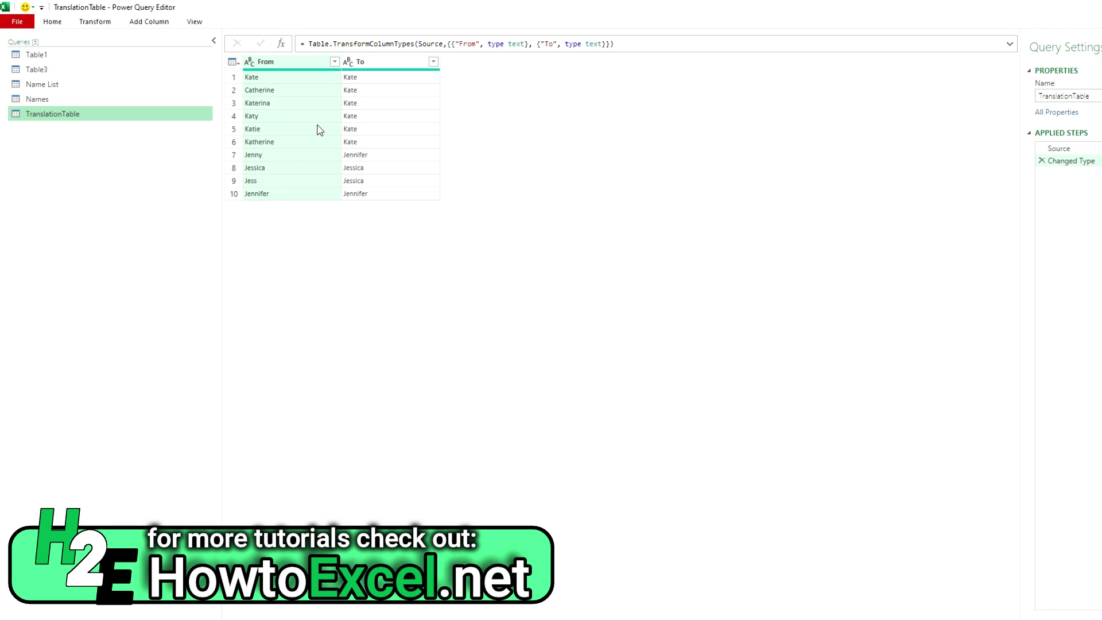
- Switch back to the Names query showing the ten variants beside their matched names
left_click(138, 104)
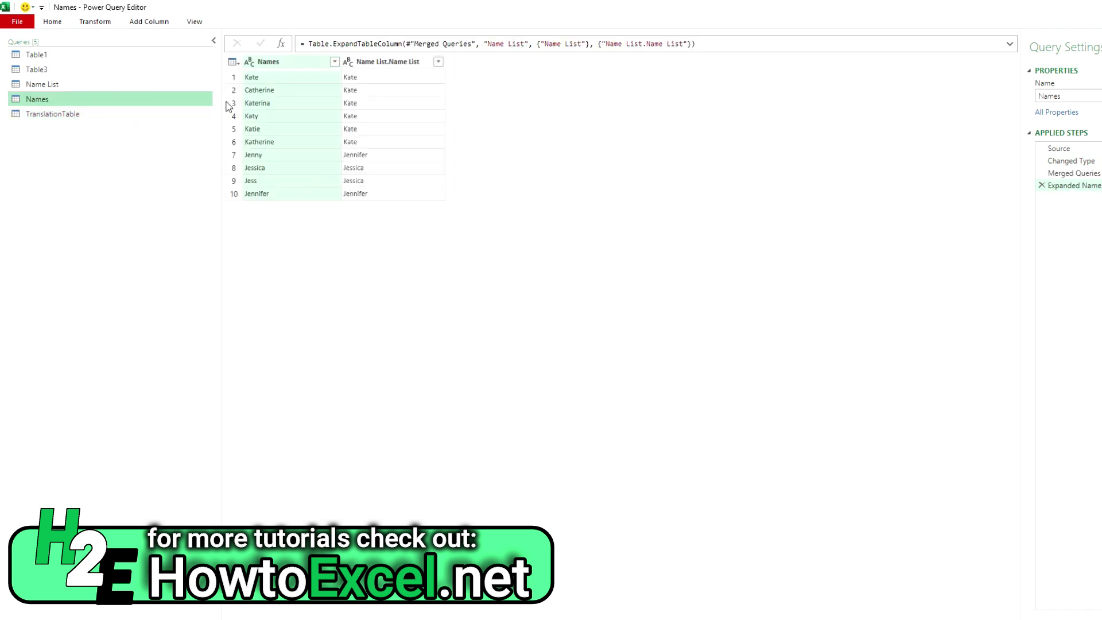